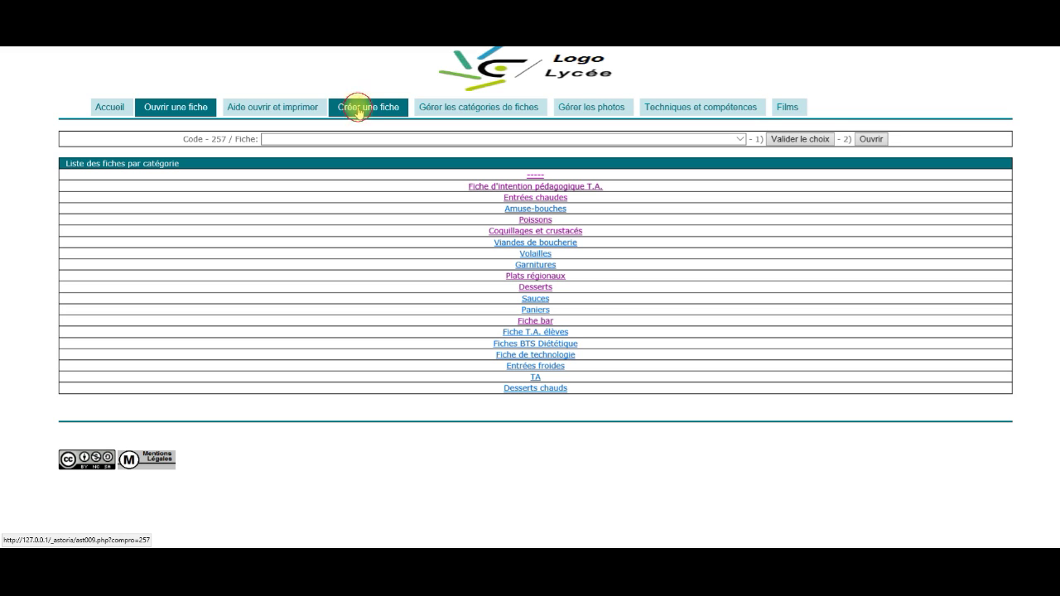
Start a new sheet named "Bavarois à l'orange" with the type Fiche production
click(359, 110)
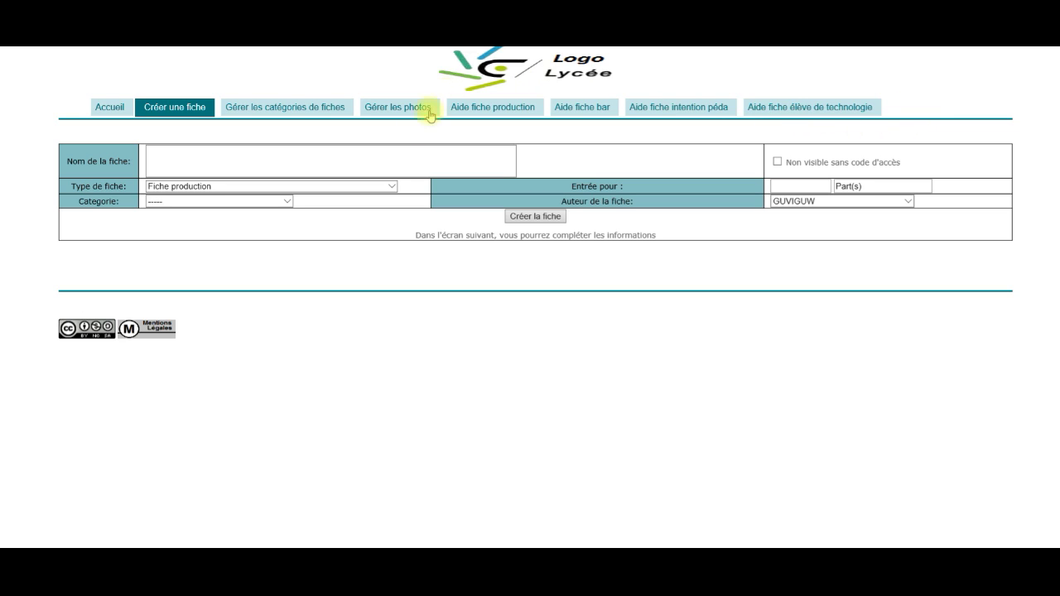
click(395, 149)
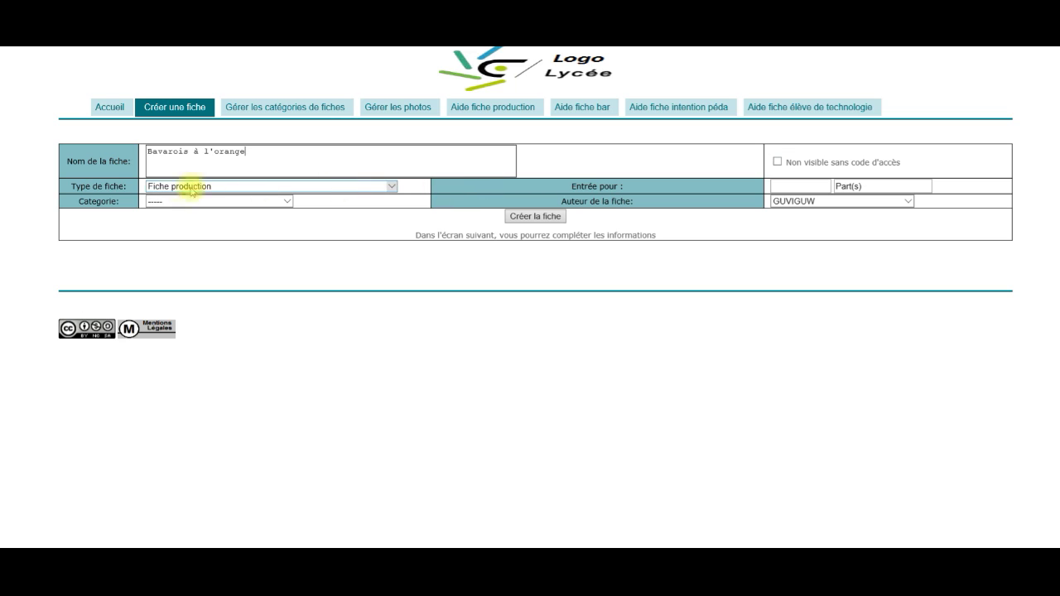
click(389, 189)
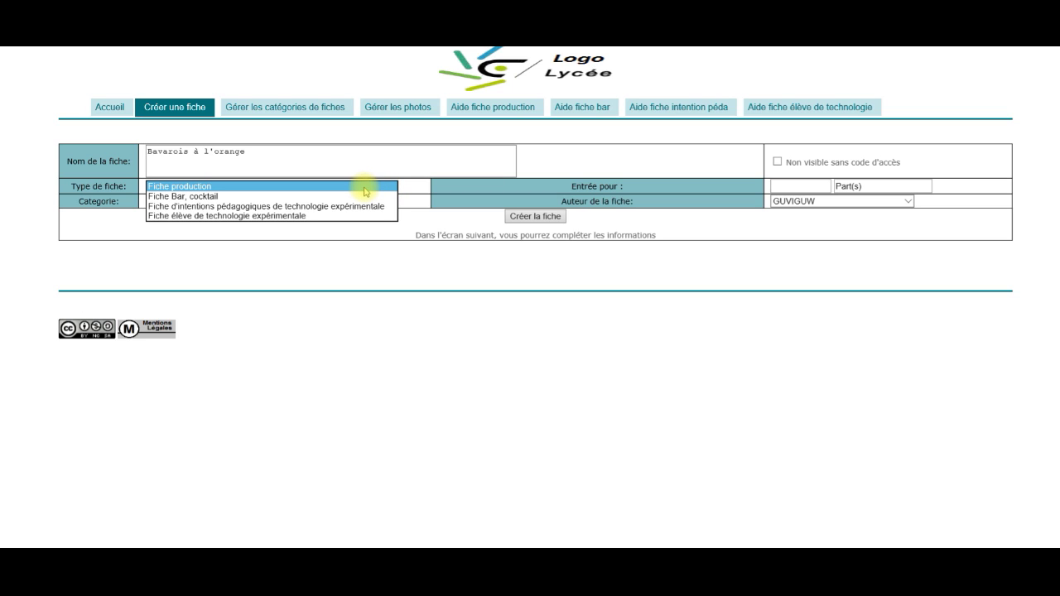
click(365, 186)
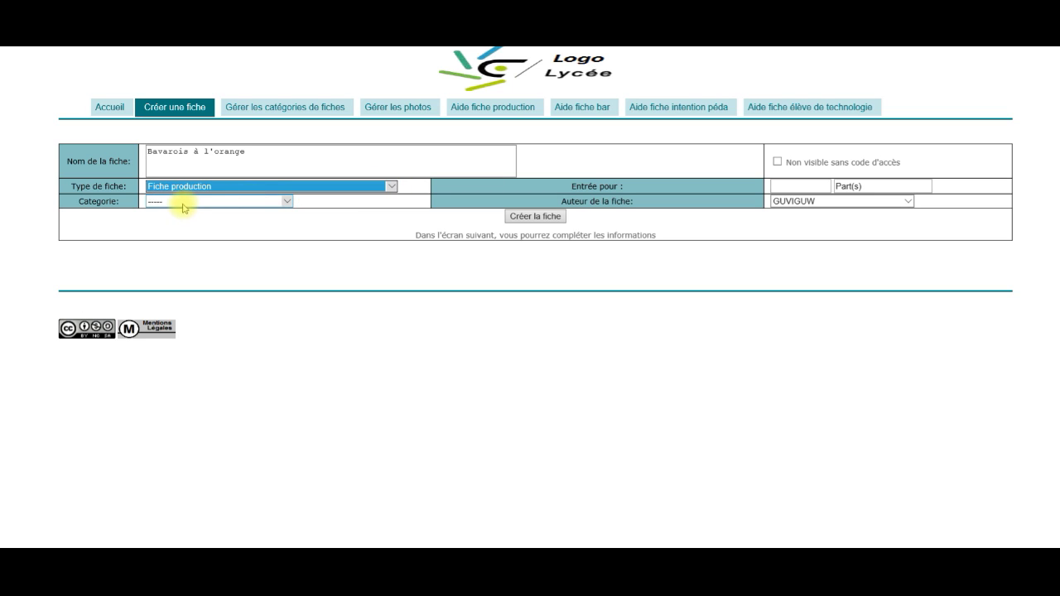
Assign the new sheet to the Desserts category with 10 portions and create it
click(285, 204)
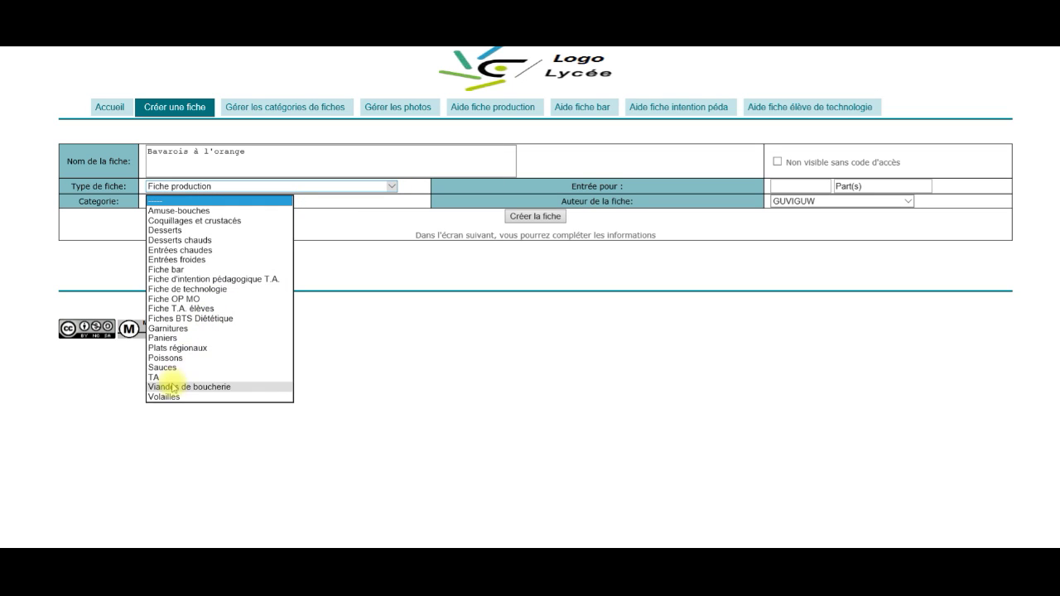
click(166, 230)
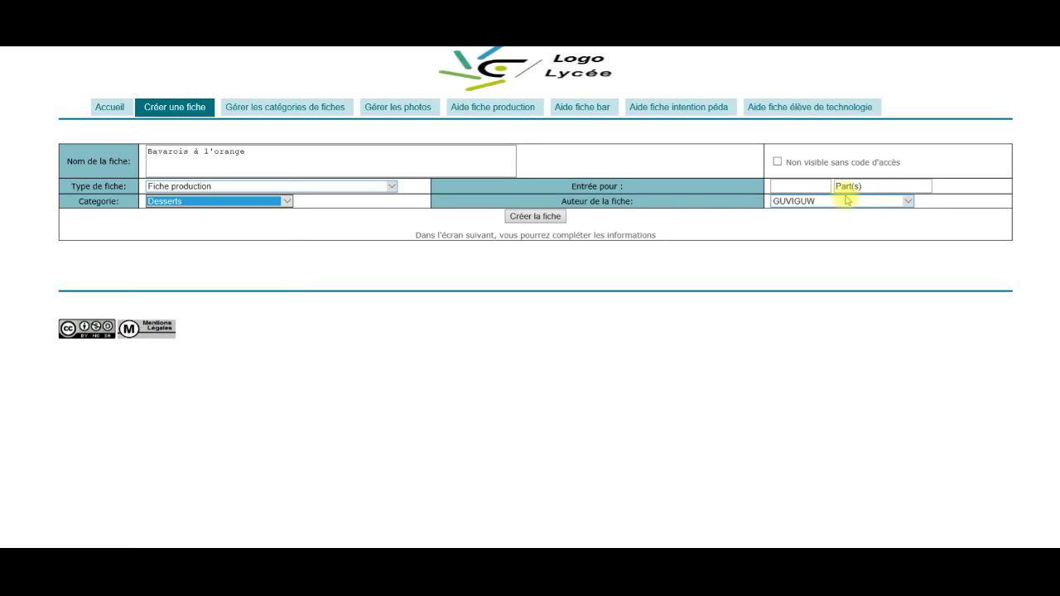
click(785, 185)
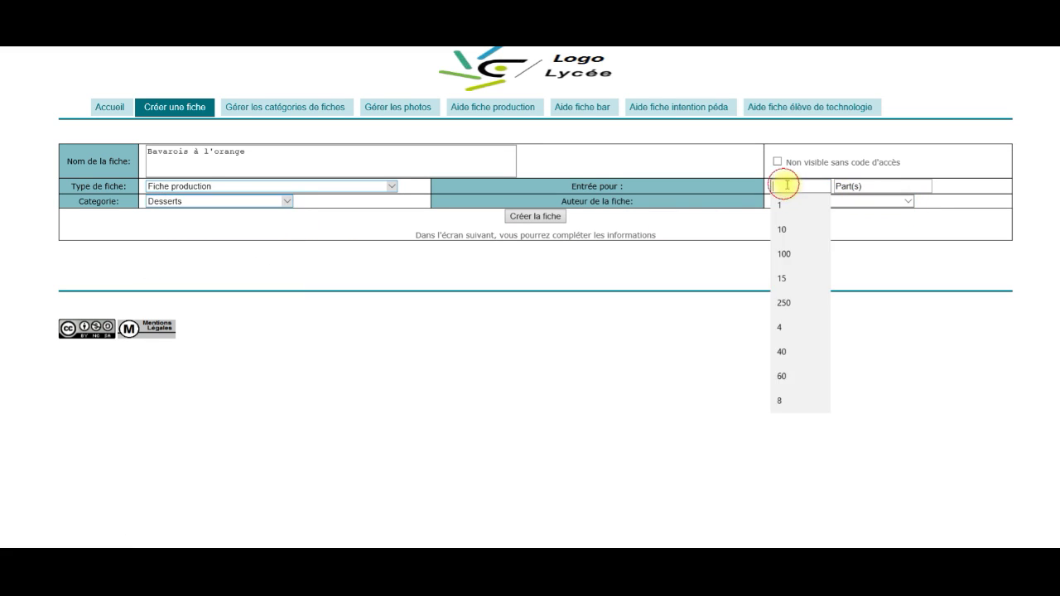
click(801, 230)
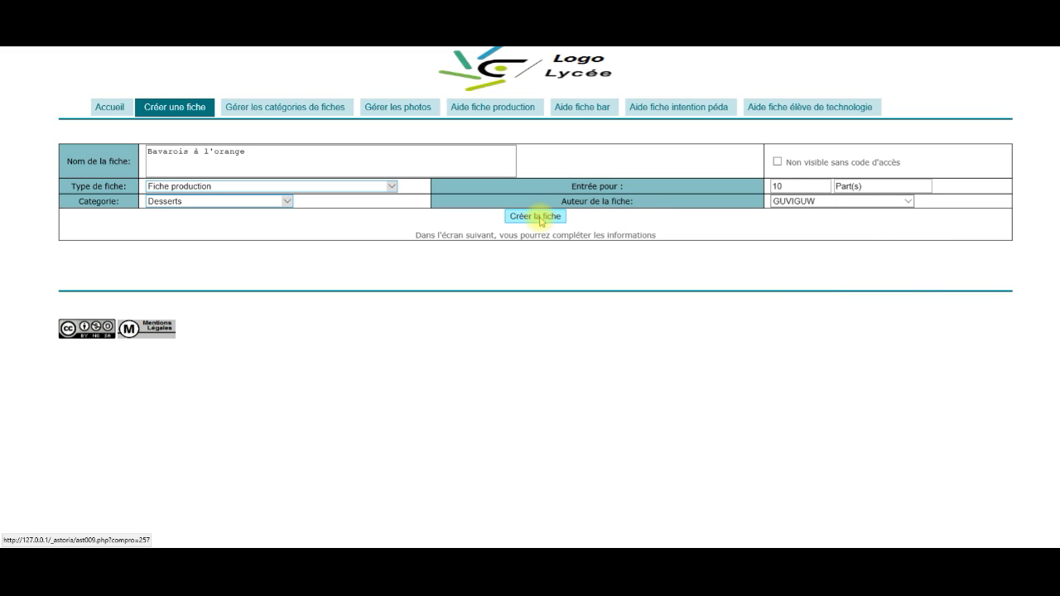
click(539, 218)
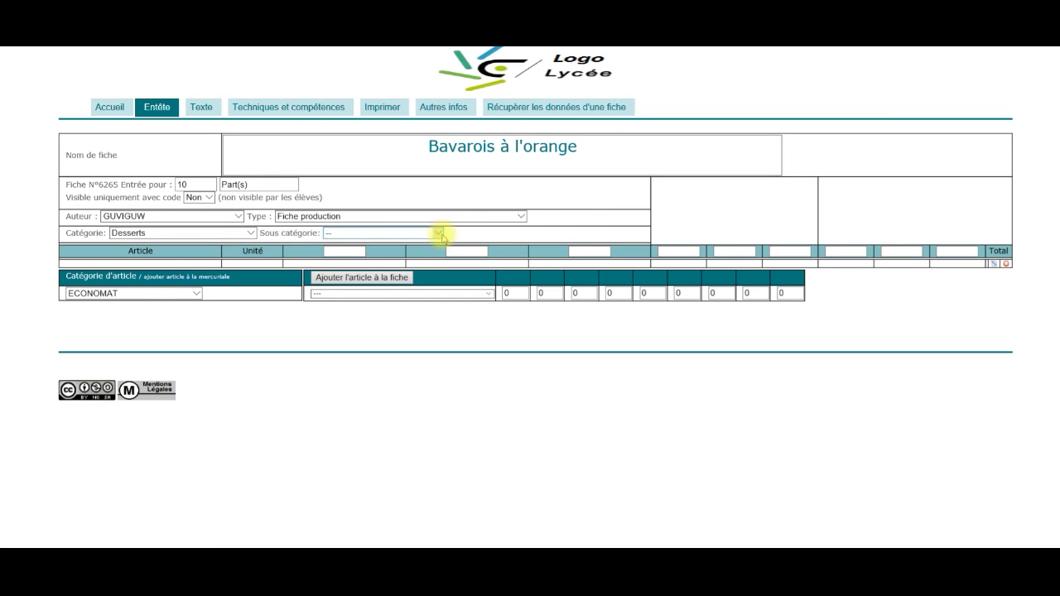
Set the sheet's number of portions to 1000
click(205, 187)
click(202, 222)
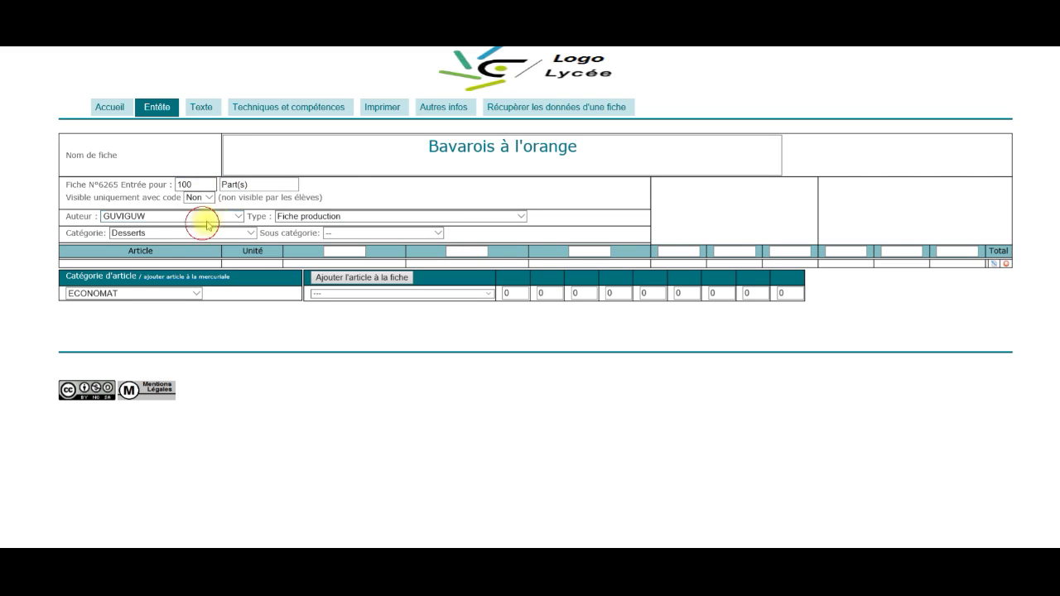
click(202, 185)
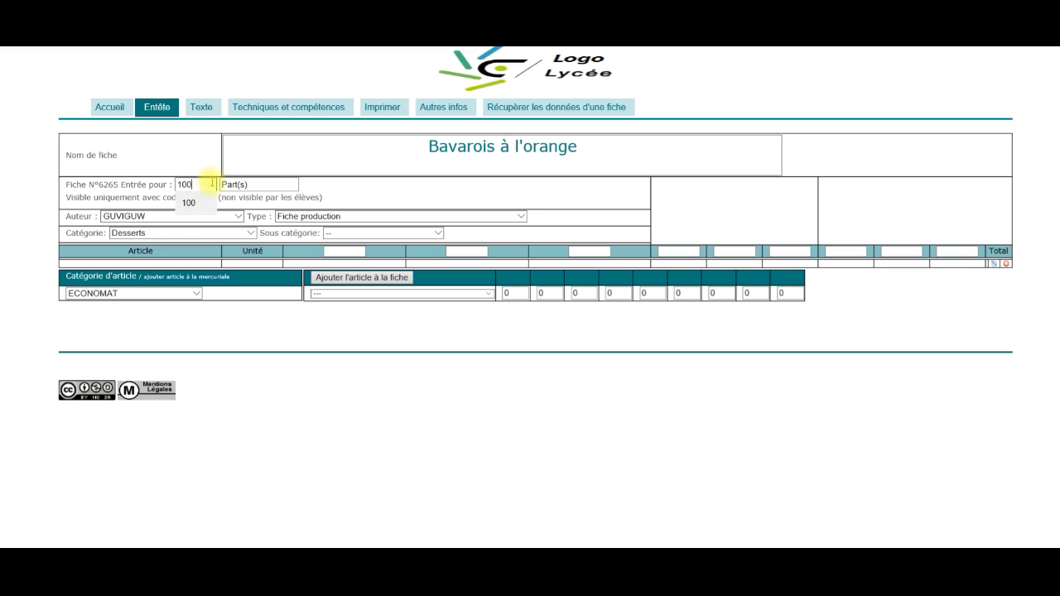
text(0)
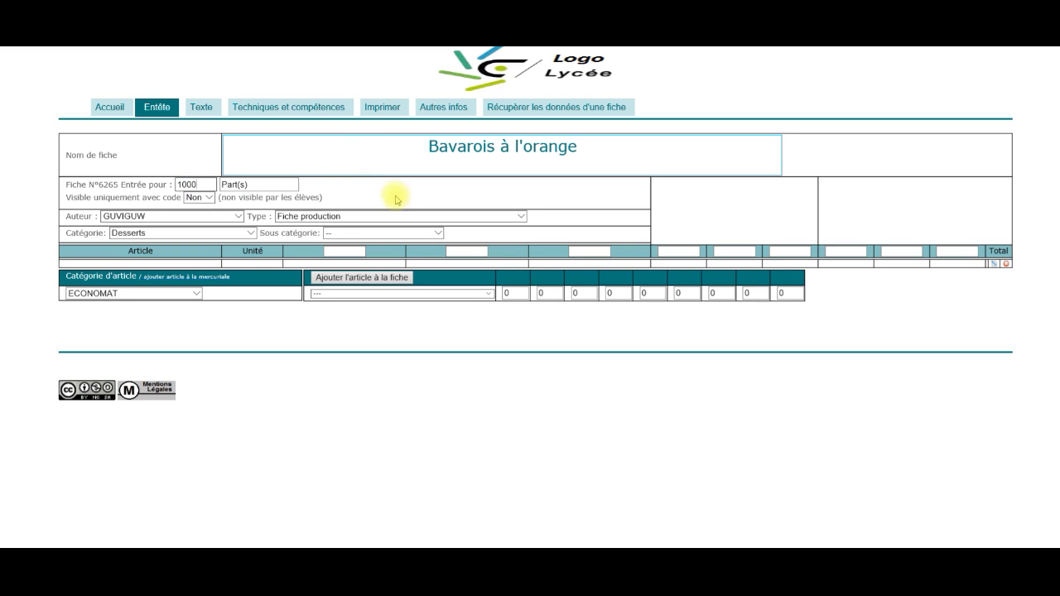
click(362, 187)
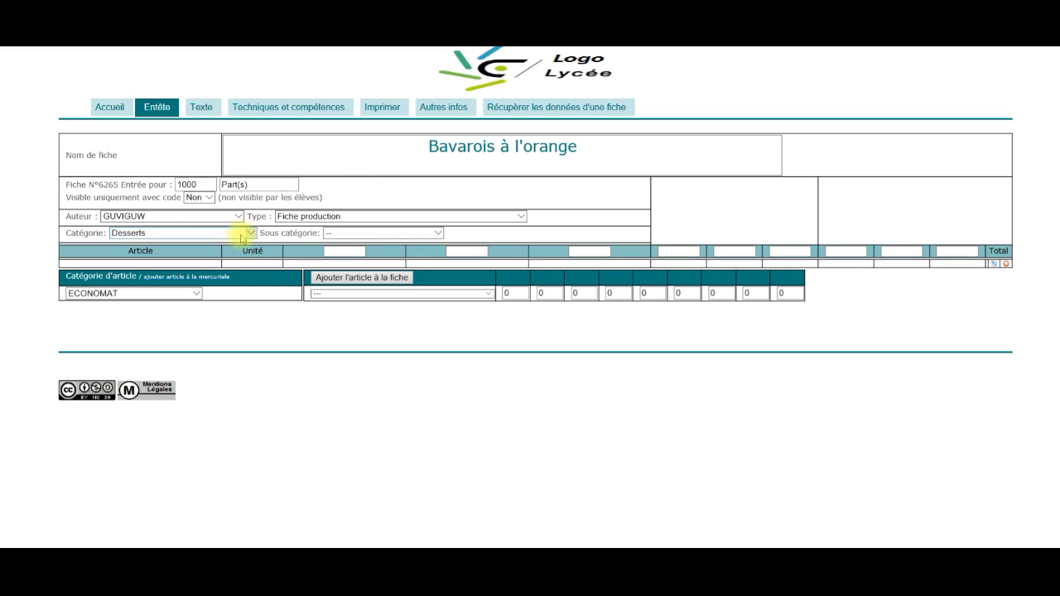
Set the sheet's subcategory to Bavarois and name the first quantity column "Base"
click(439, 233)
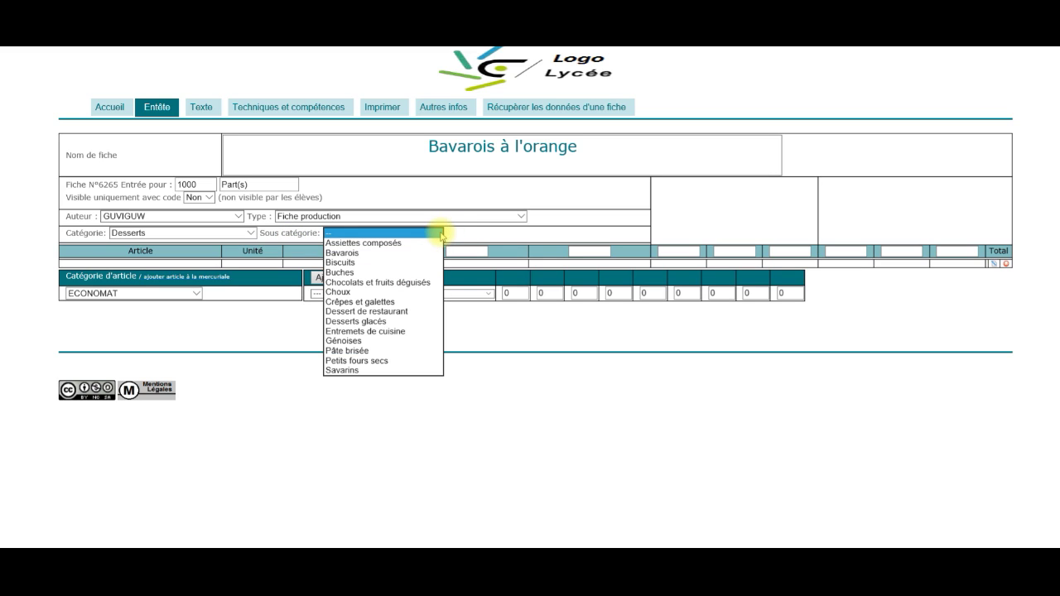
click(376, 255)
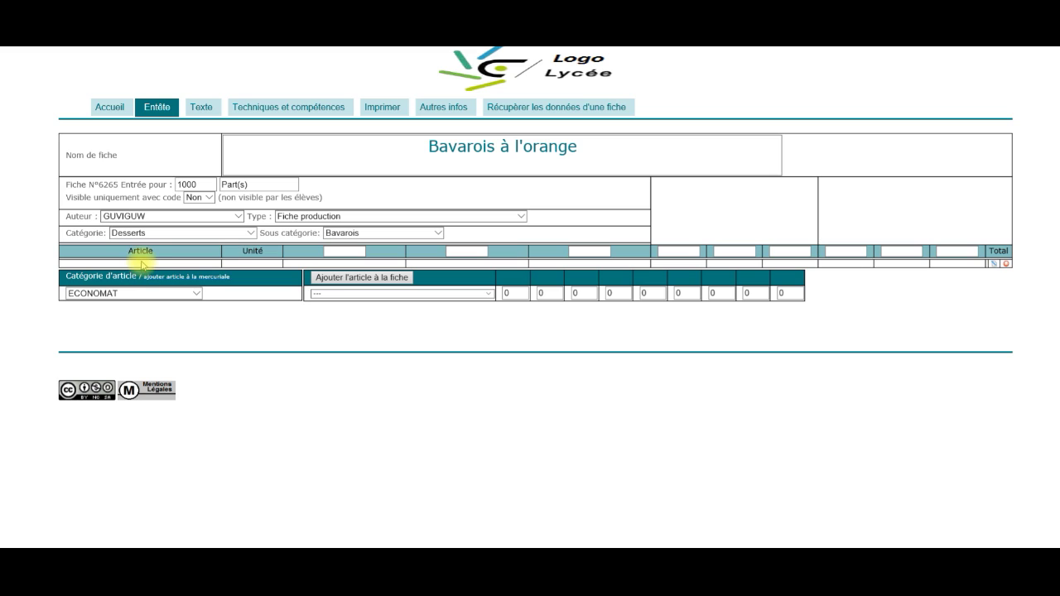
click(339, 250)
click(339, 267)
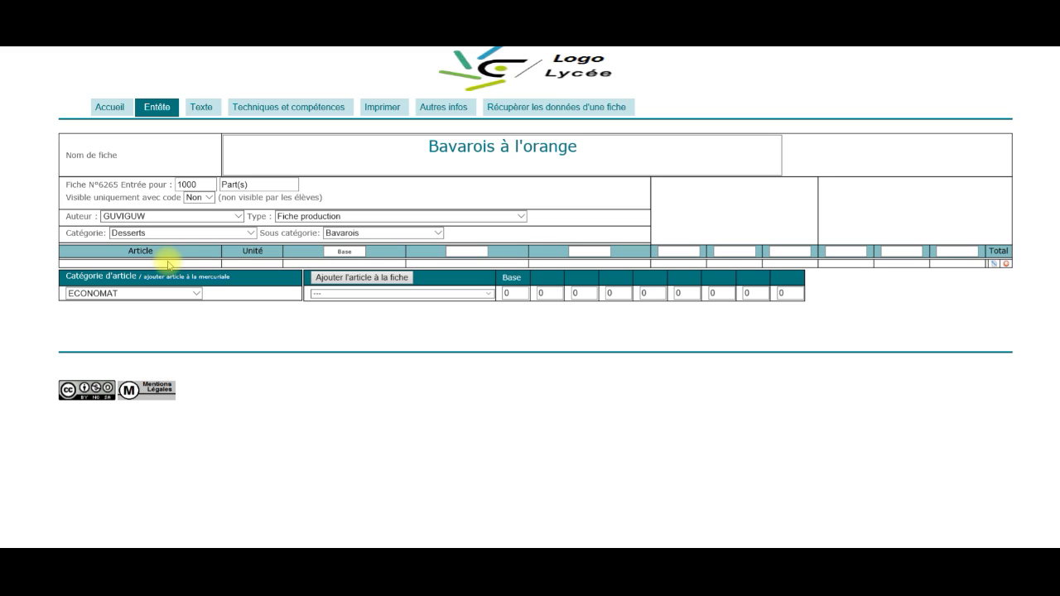
Add the article Oranges (kg) from the LEGUMERIE category to the sheet with a Base quantity of 1
click(197, 292)
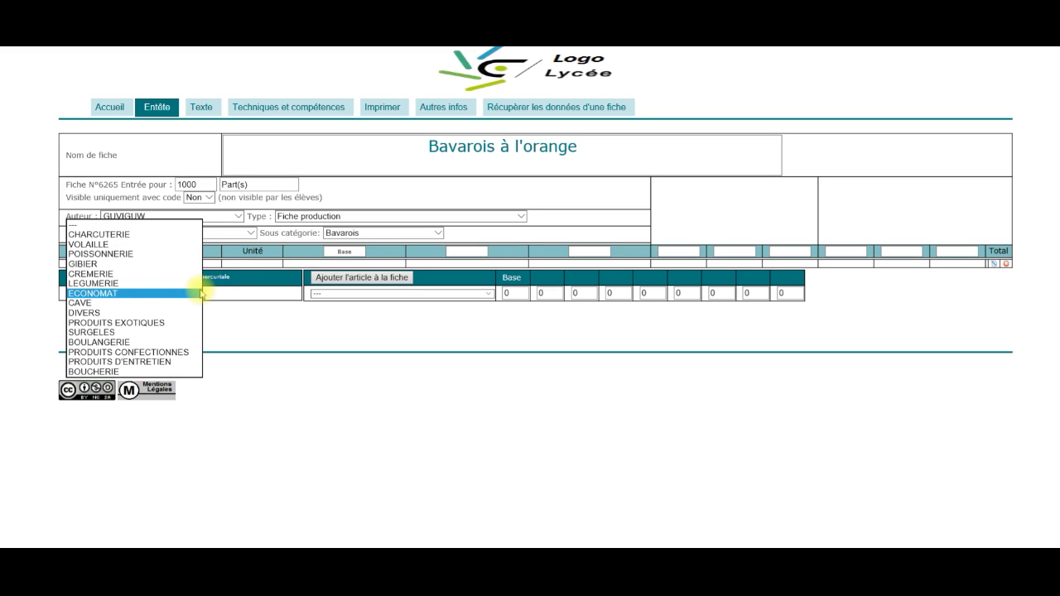
click(87, 284)
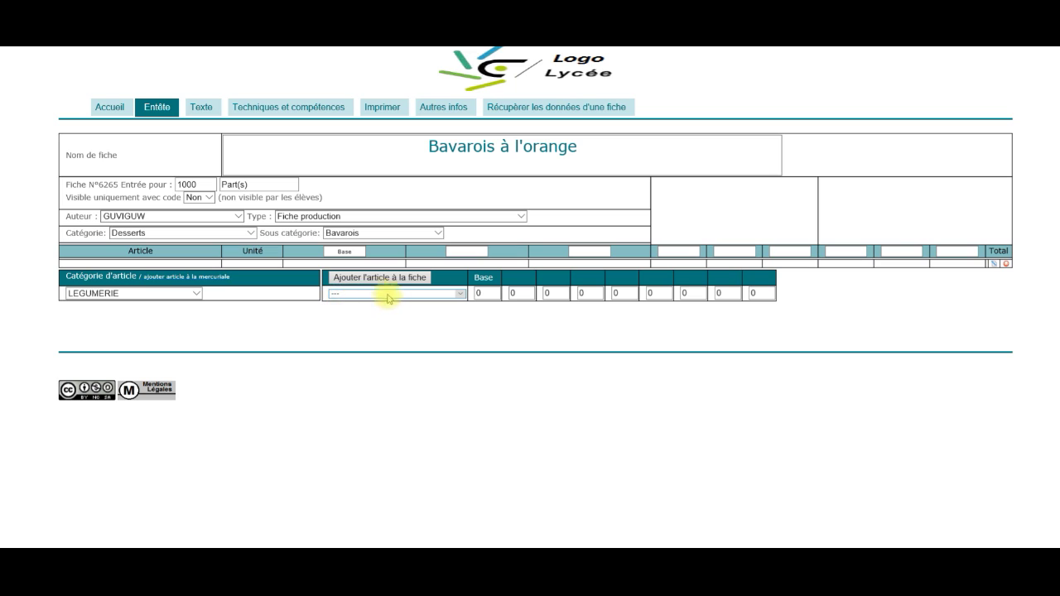
click(460, 294)
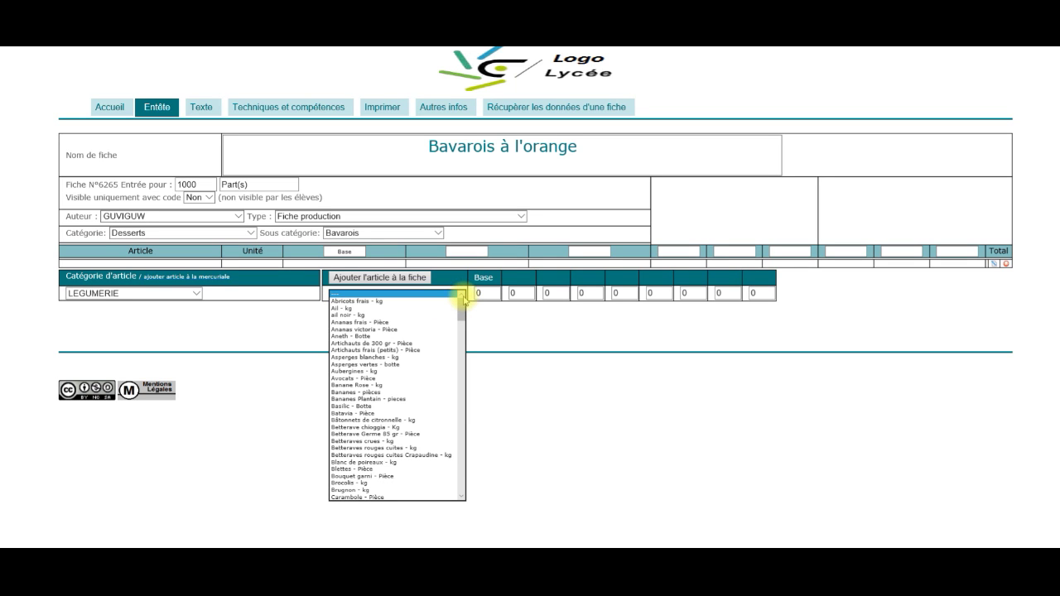
text(or)
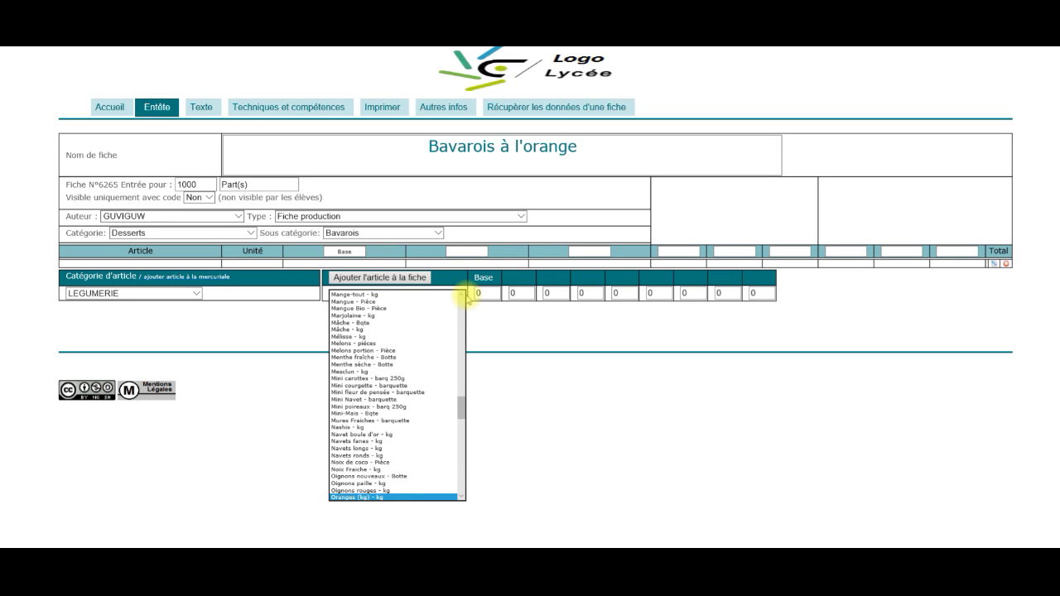
key(Return)
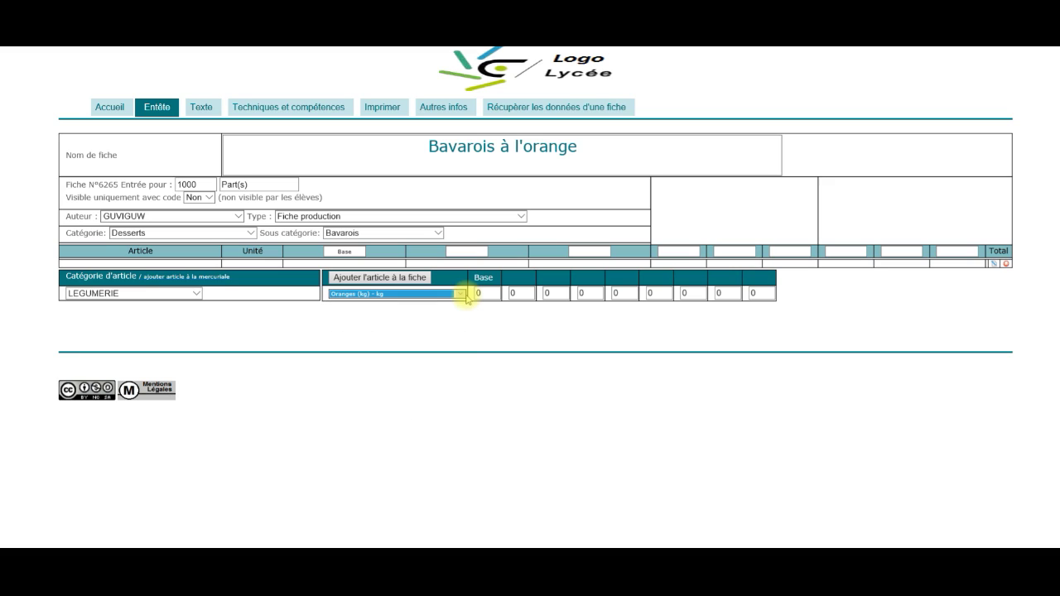
click(481, 293)
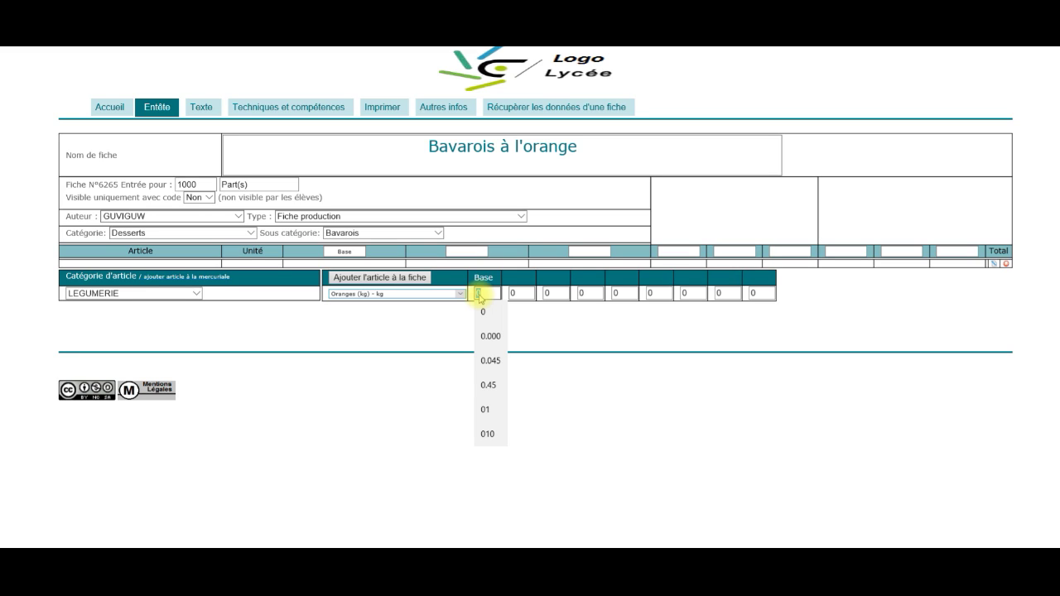
text(1)
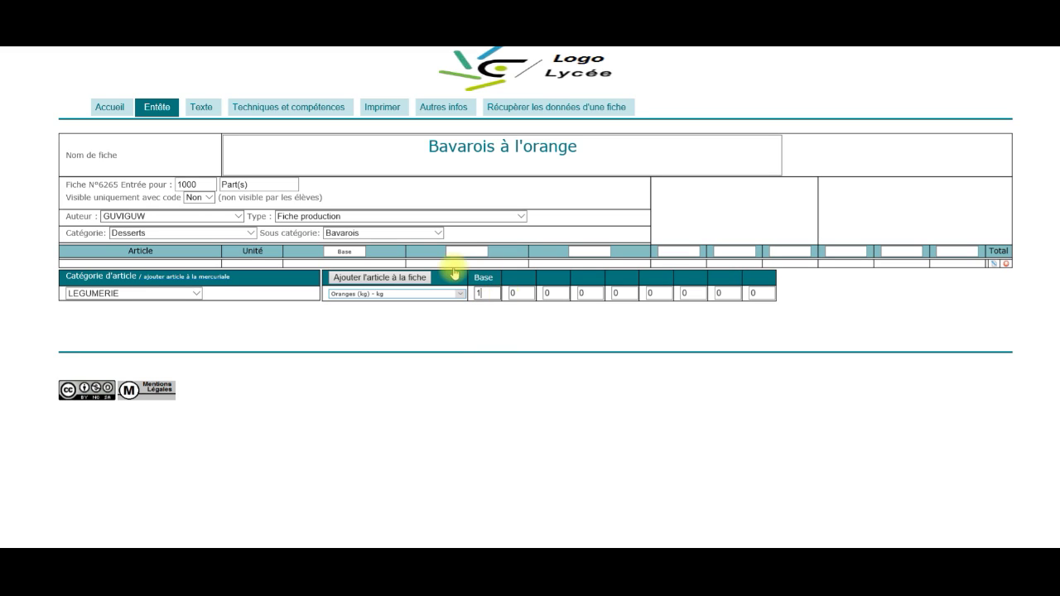
click(390, 278)
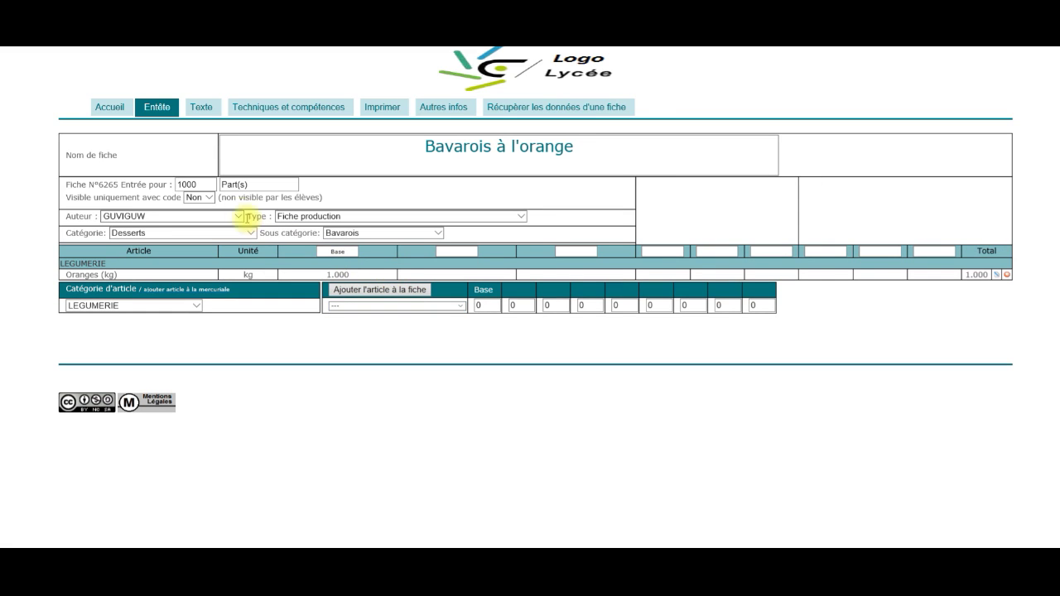
Set the sheet's number of portions to 10 and its code-only visibility to Oui
click(189, 184)
drag(192, 183, 177, 178)
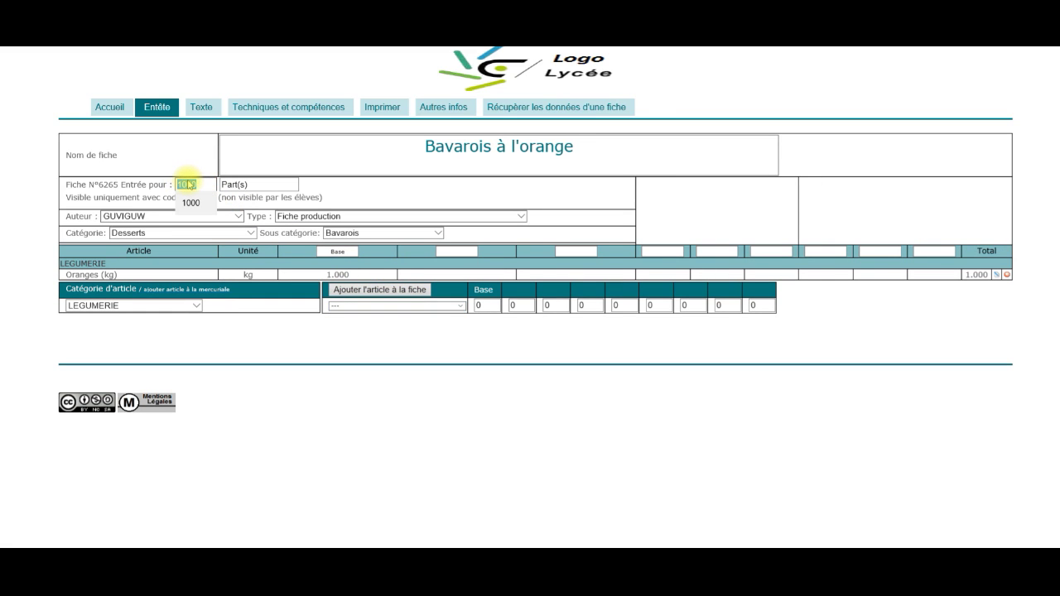
text(10)
click(188, 183)
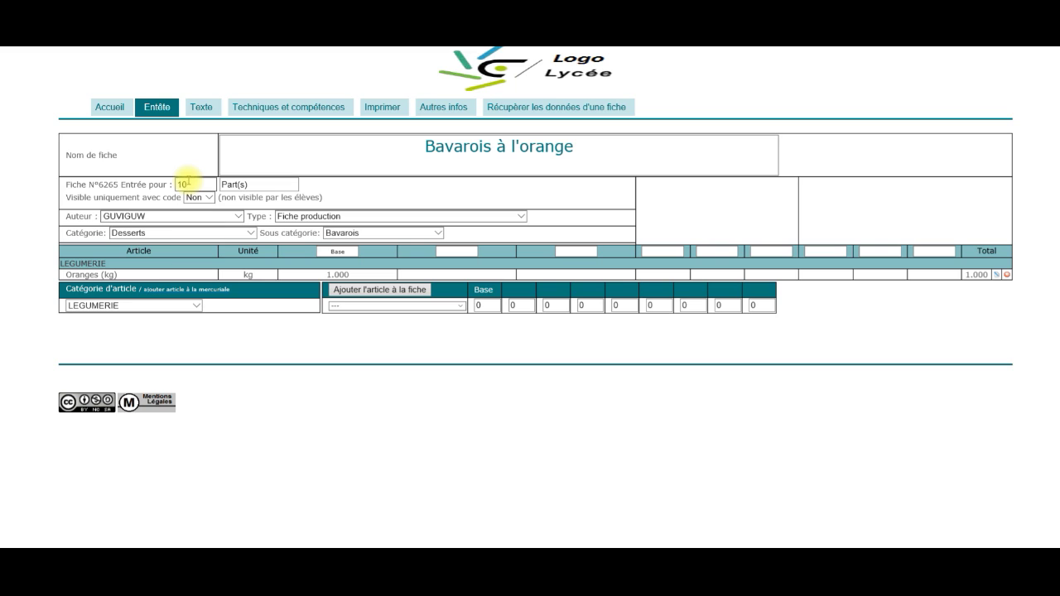
Name the second quantity column "Garniture"
click(460, 252)
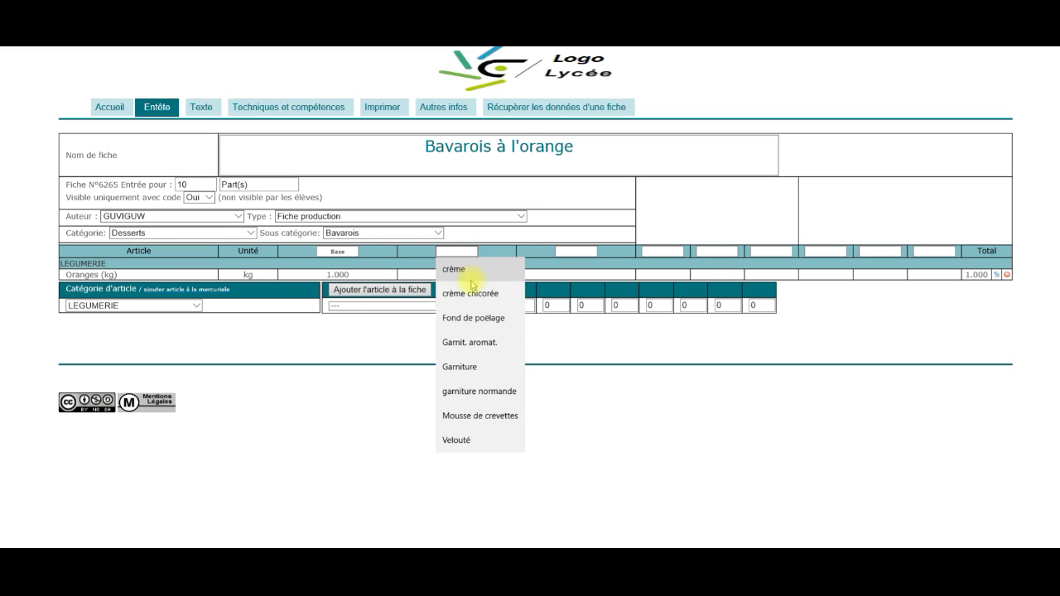
click(466, 366)
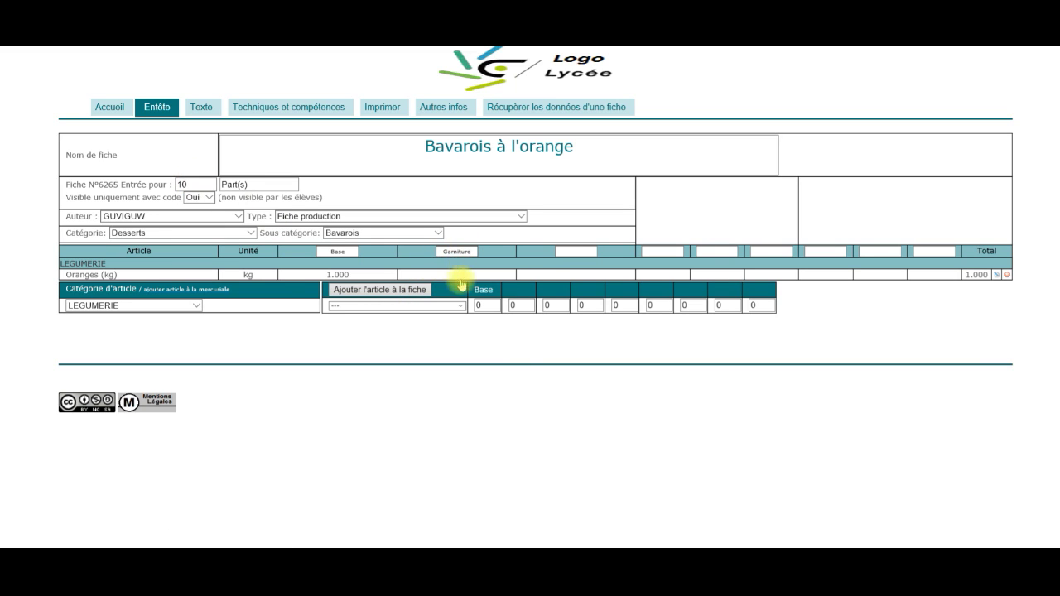
Add the article Crème liquide (l) from the CREMERIE category to the sheet with a Garniture quantity of 0.1
click(199, 306)
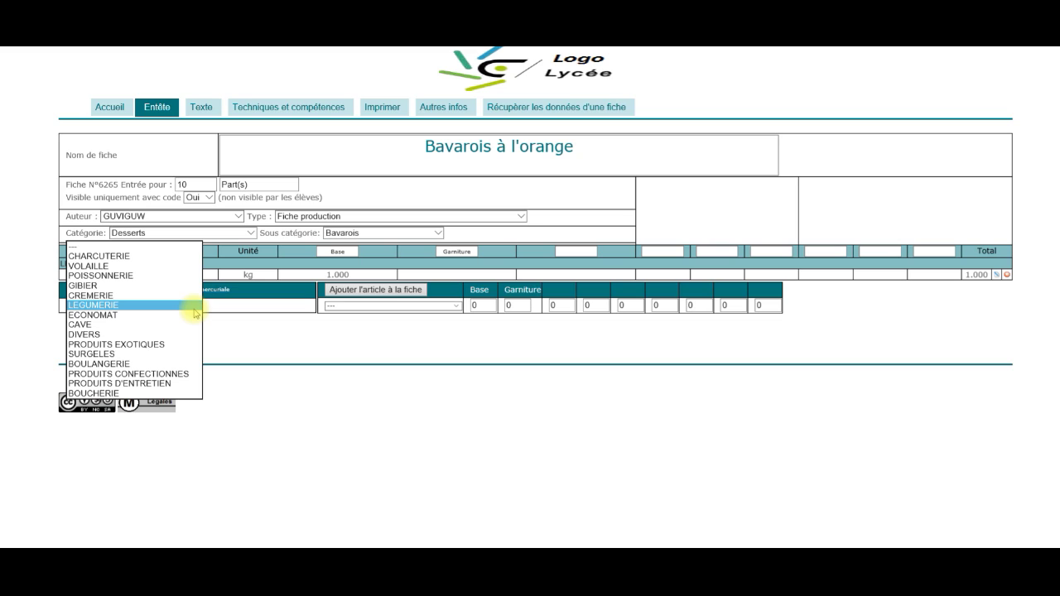
key(Down)
key(Up)
key(Up)
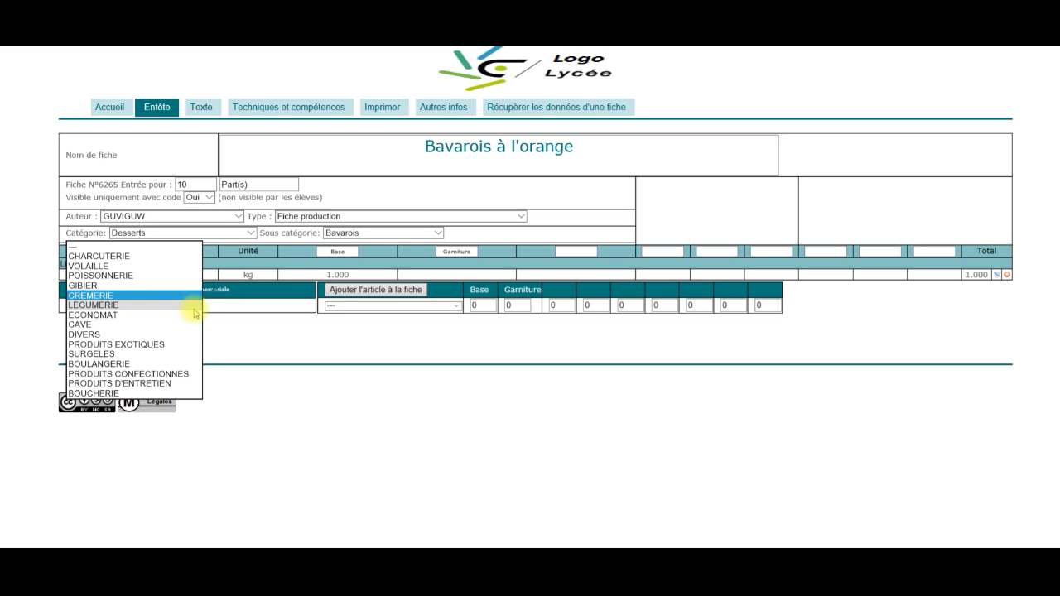
click(135, 296)
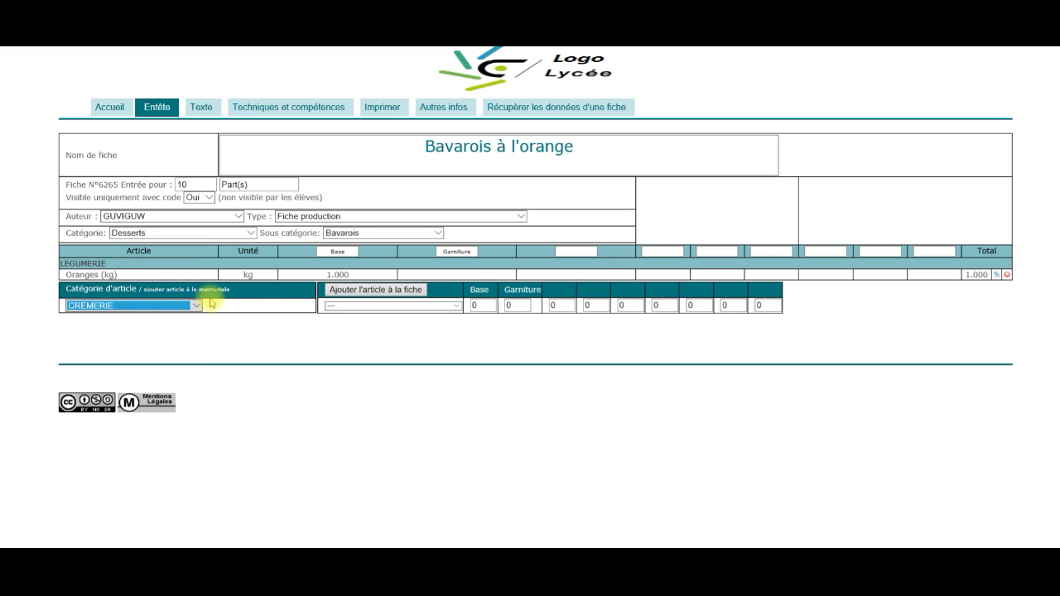
click(462, 306)
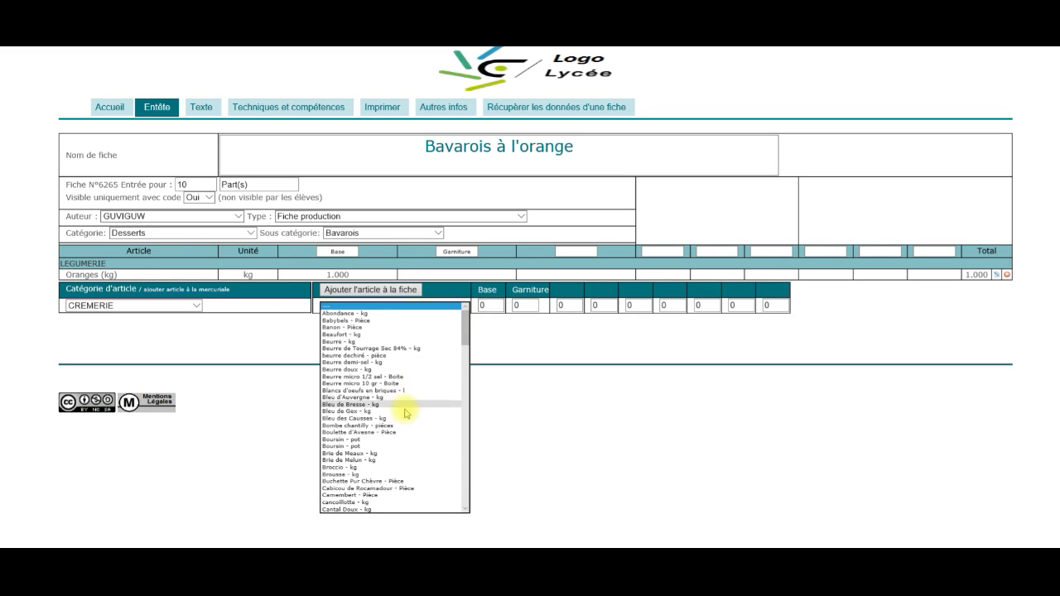
key(c)
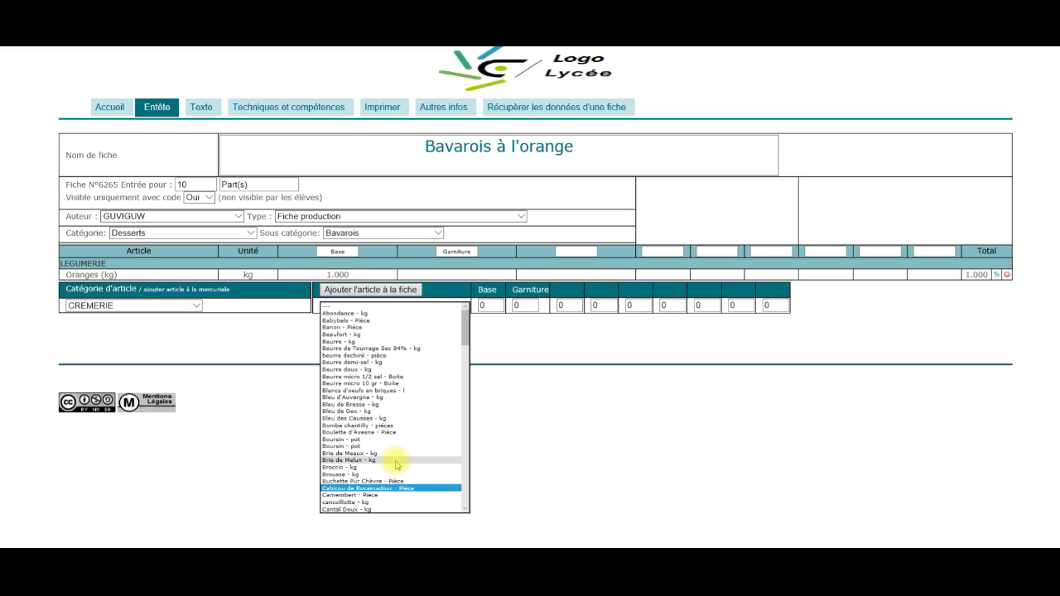
scroll(397, 466, down, 2)
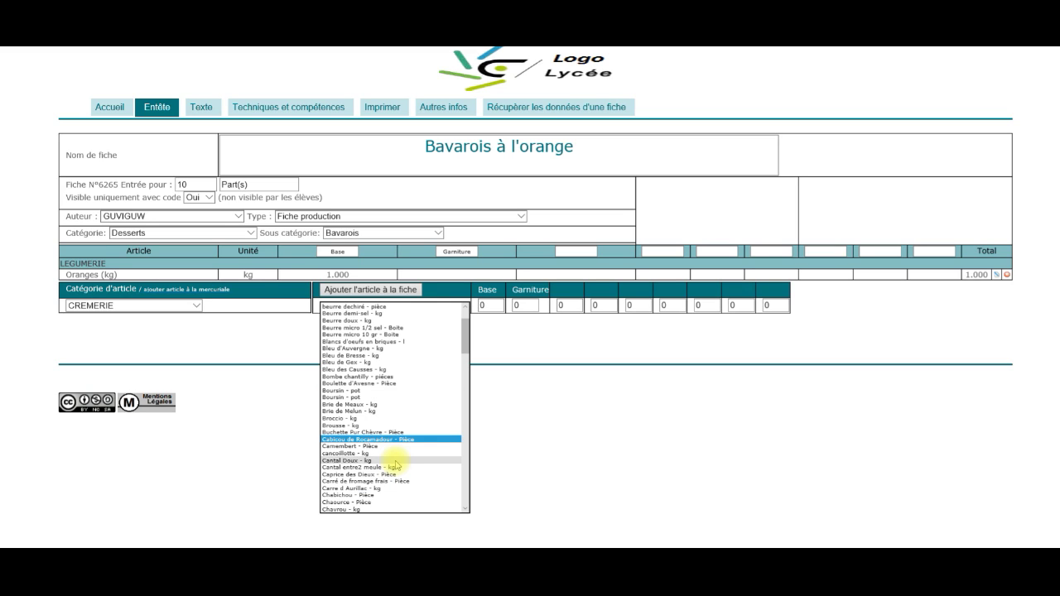
scroll(396, 465, down, 2)
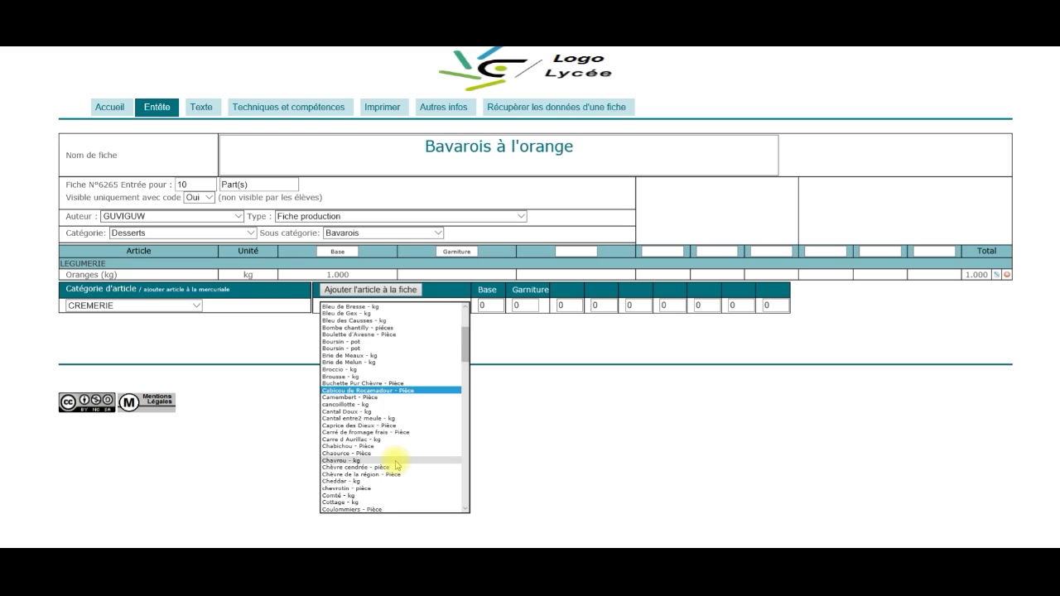
scroll(396, 466, down, 2)
click(366, 509)
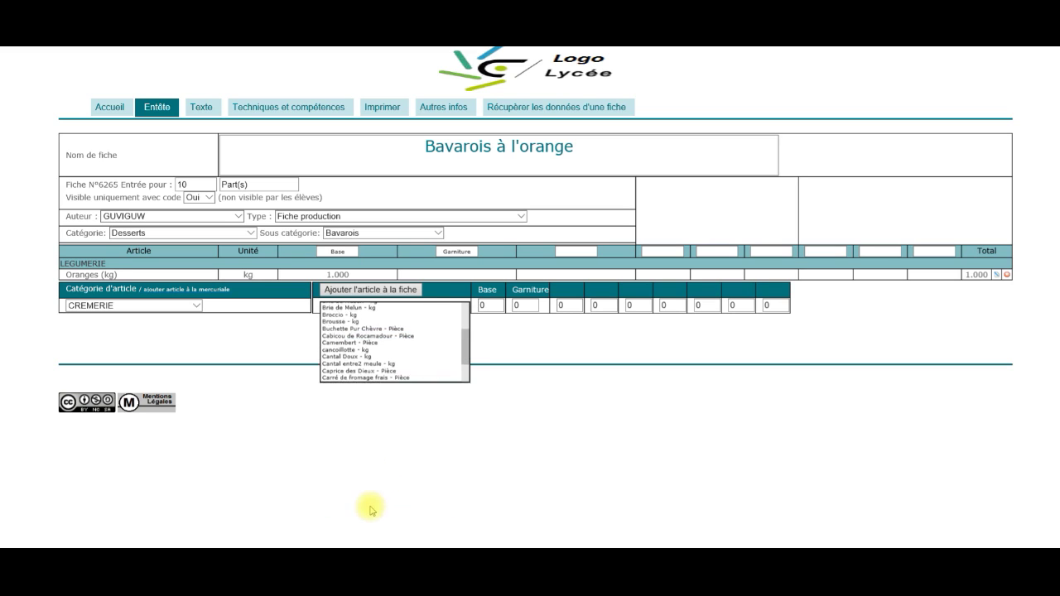
click(525, 304)
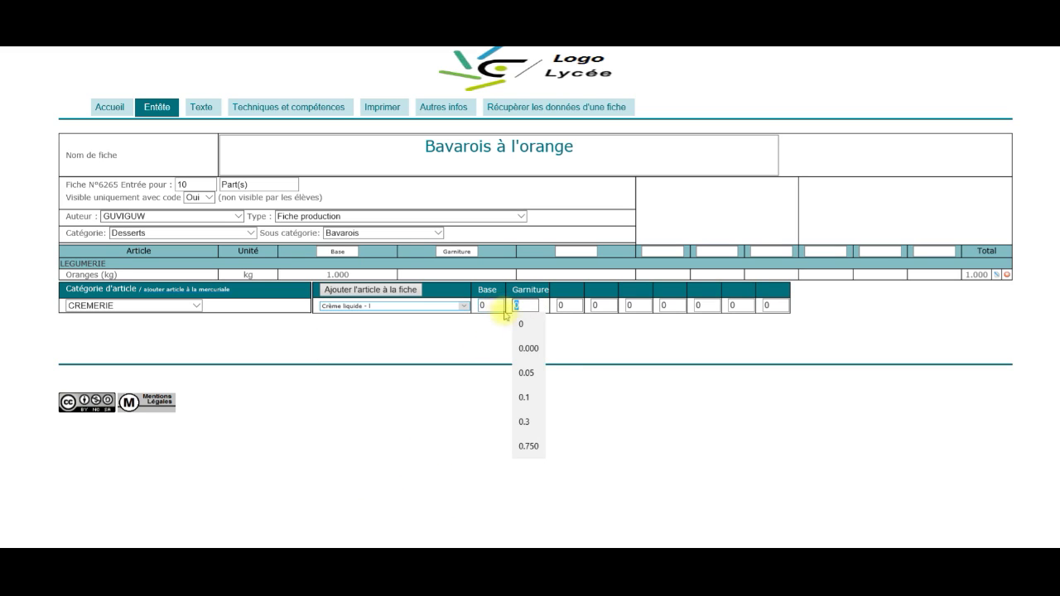
click(530, 409)
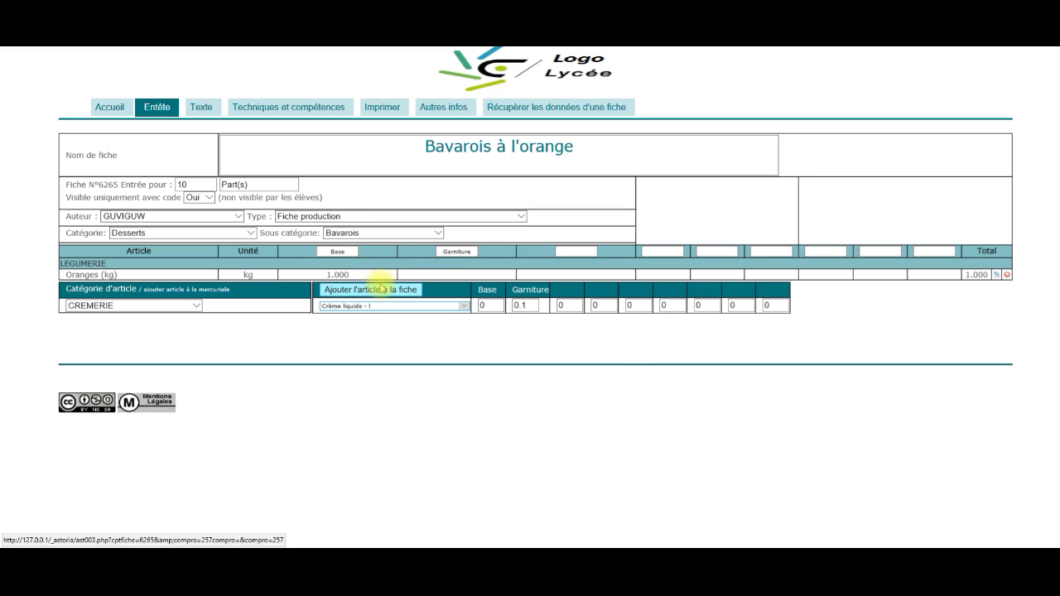
click(380, 292)
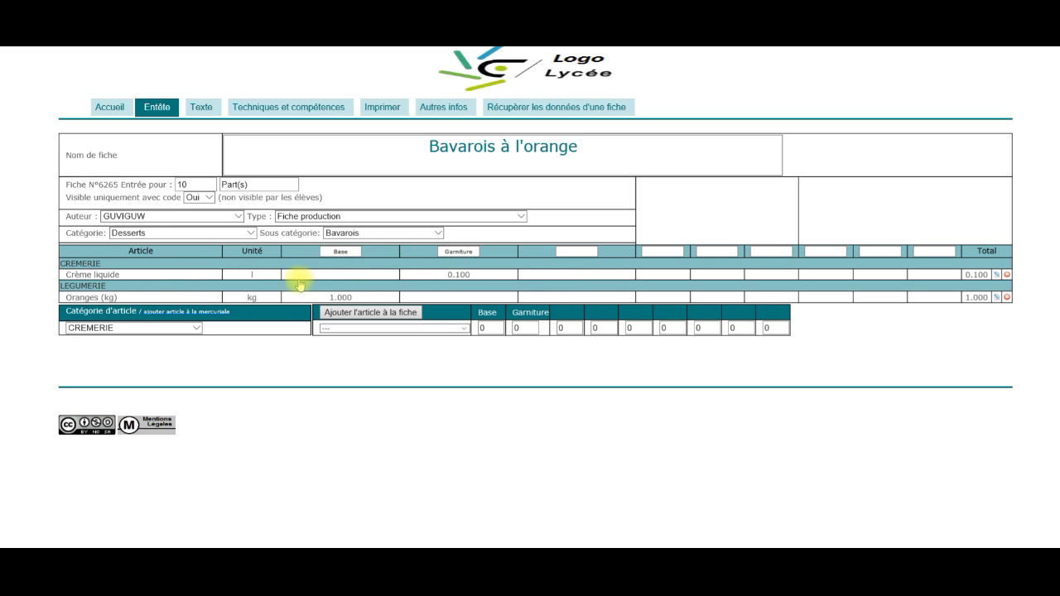
Set the Crème liquide row's Garniture quantity to 0.15 and its Base quantity to 0.1 directly in the table
click(456, 276)
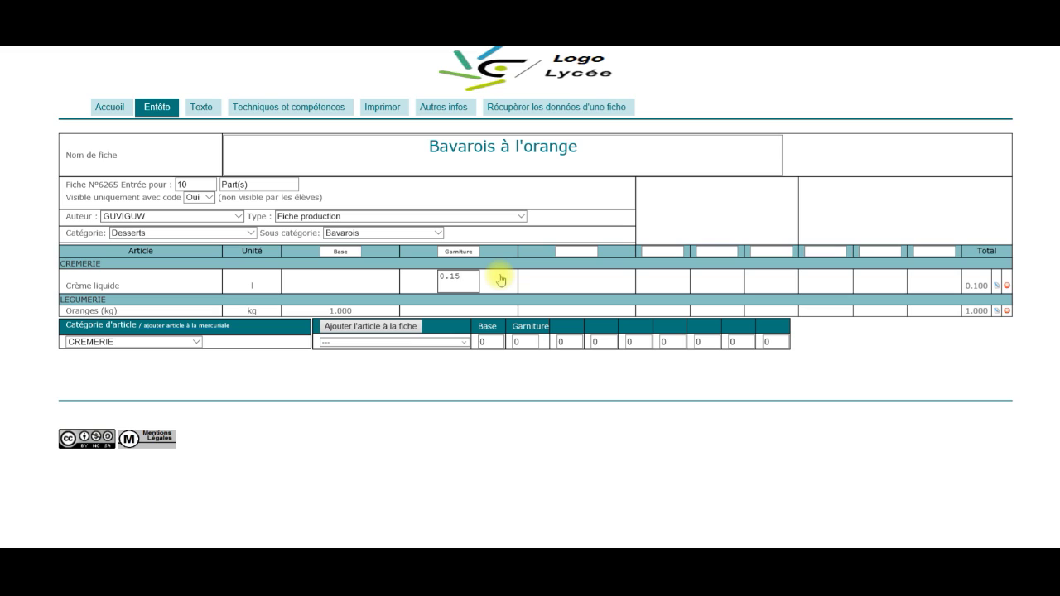
text(0.15)
click(502, 280)
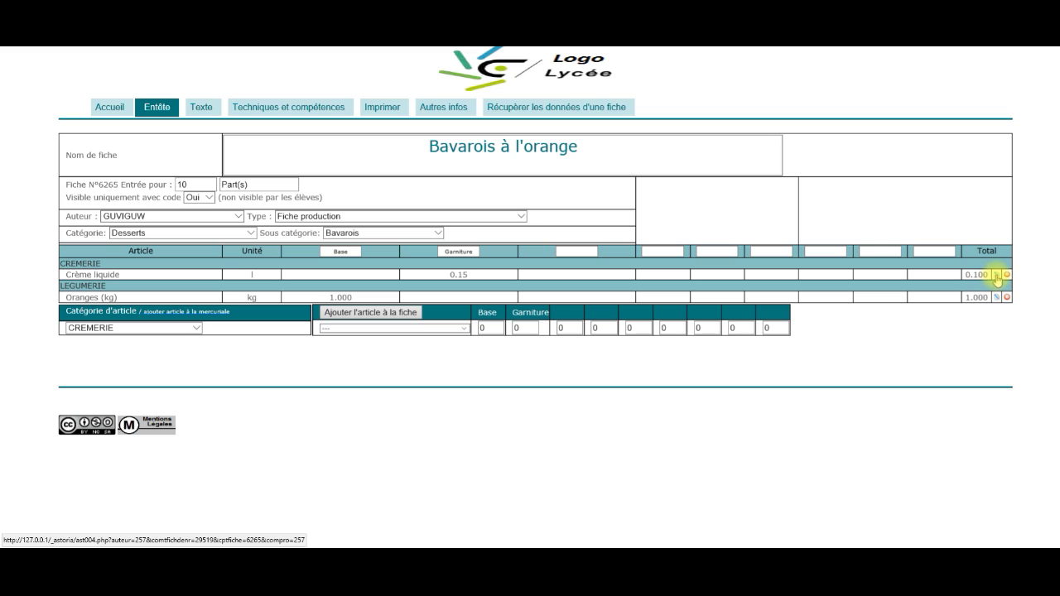
click(341, 279)
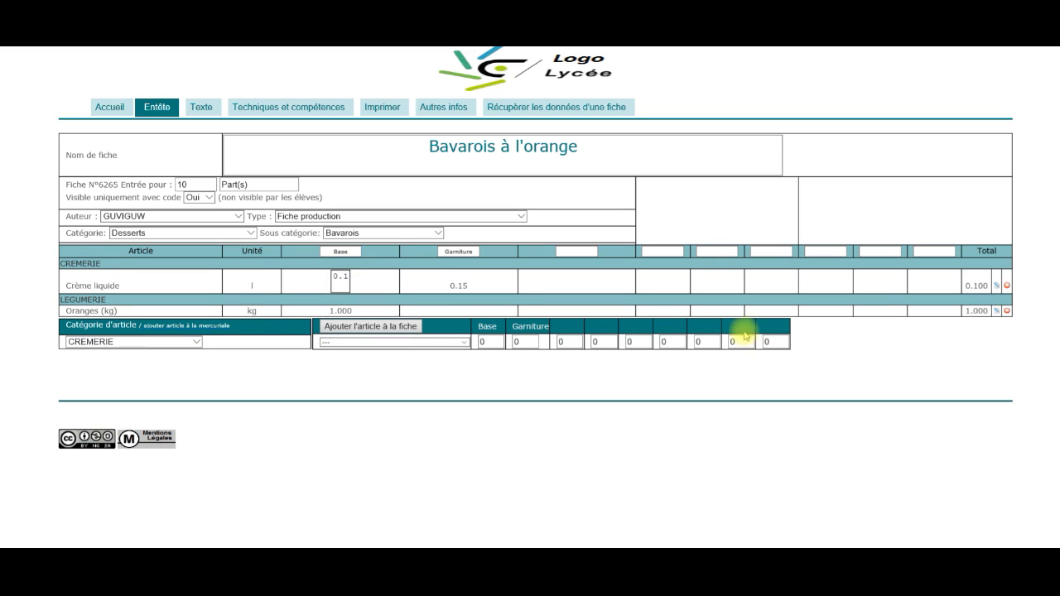
click(893, 308)
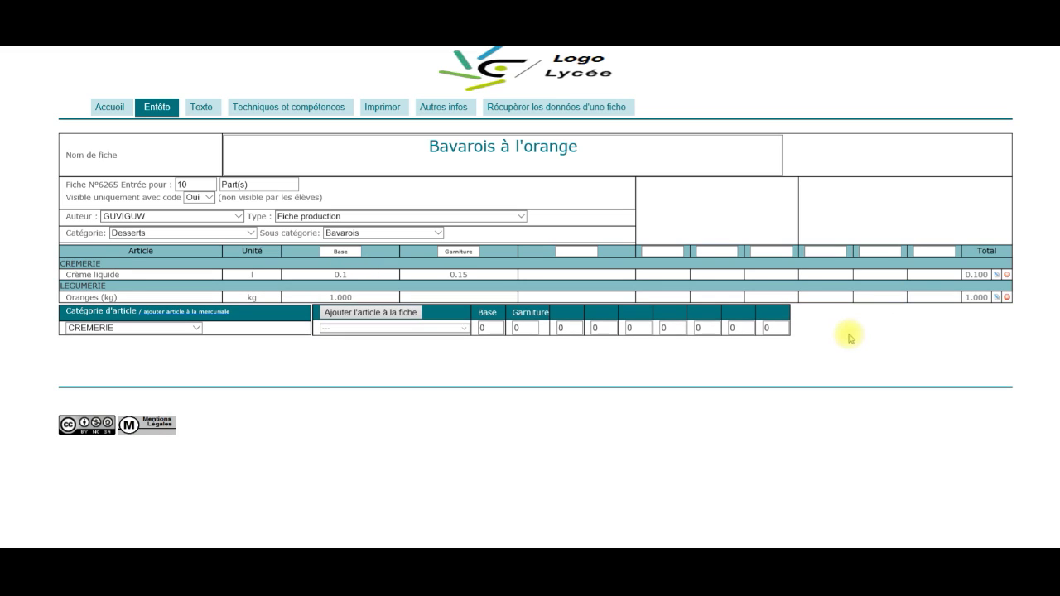
Edit the Crème liquide entry, setting its Garniture quantity to 0.2 and its article to Crème Fraiche Bio, and save the changes
click(996, 275)
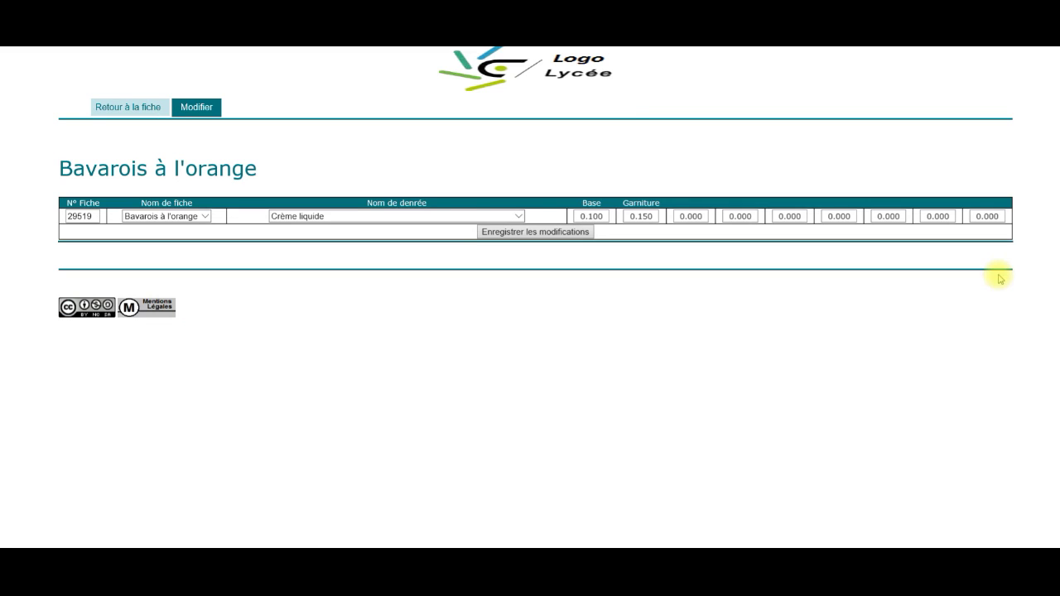
double_click(656, 217)
text(0.2)
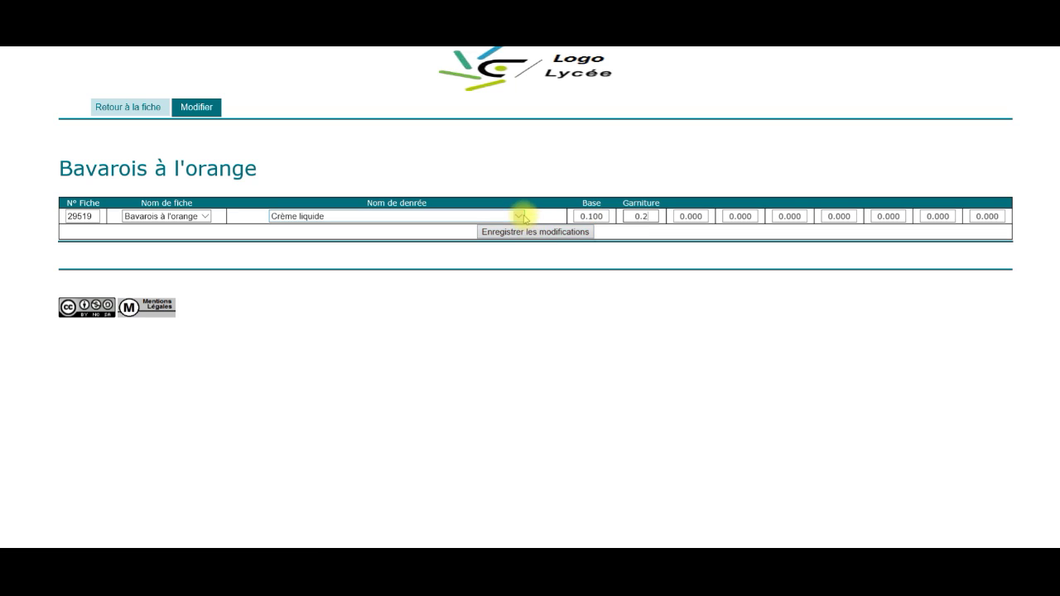
click(520, 217)
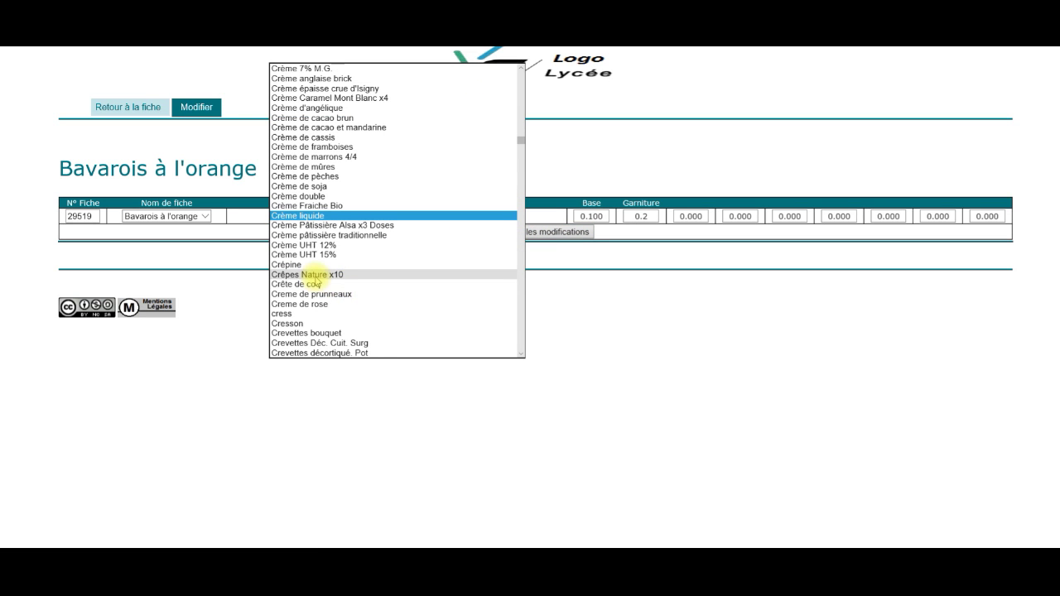
click(328, 207)
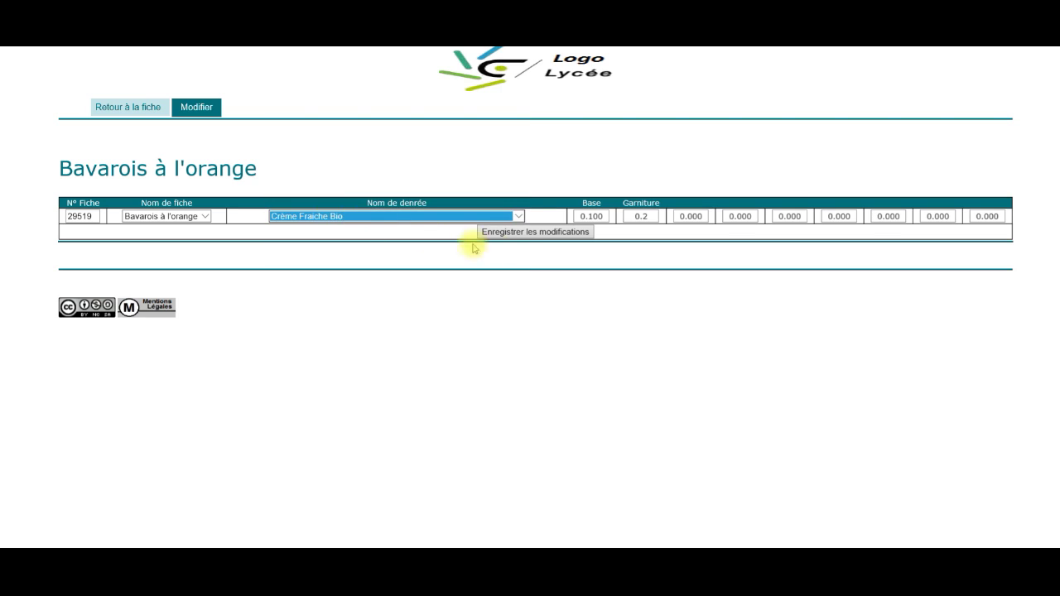
click(527, 235)
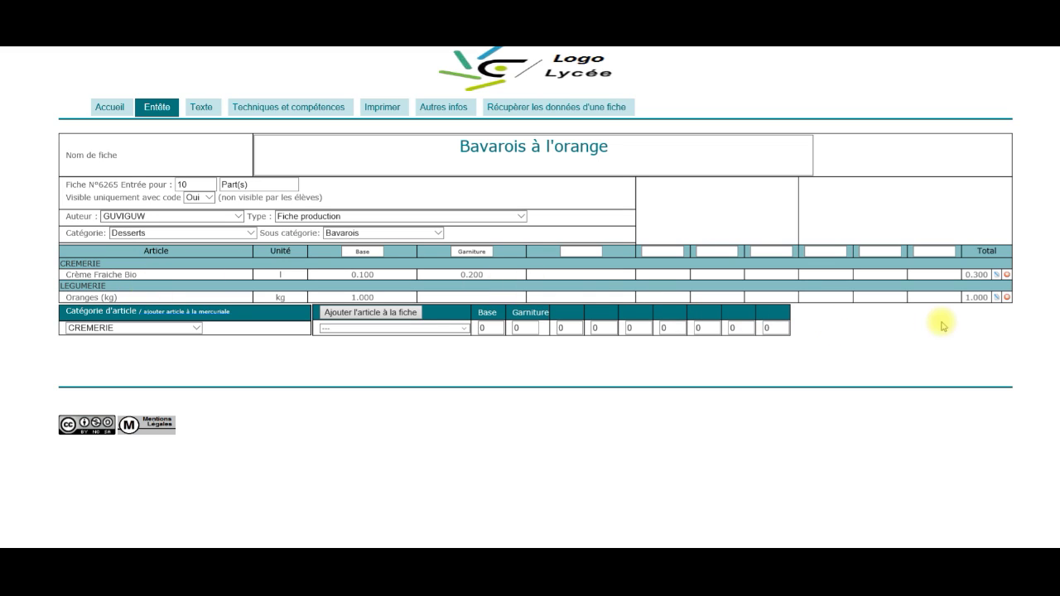
Delete the articles Oranges and Crème Fraiche Bio from the sheet
click(1007, 297)
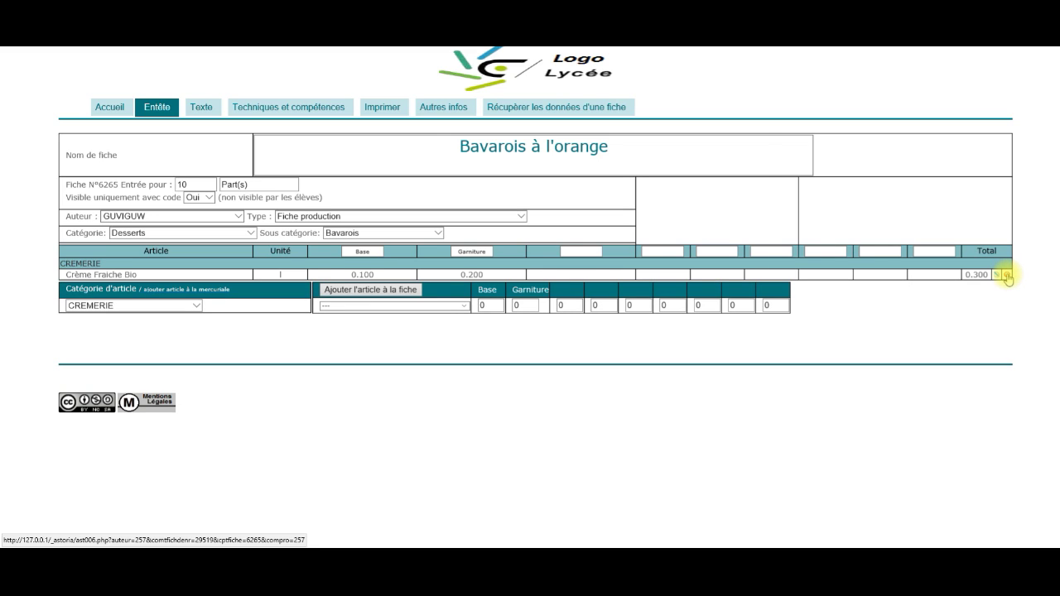
click(1007, 276)
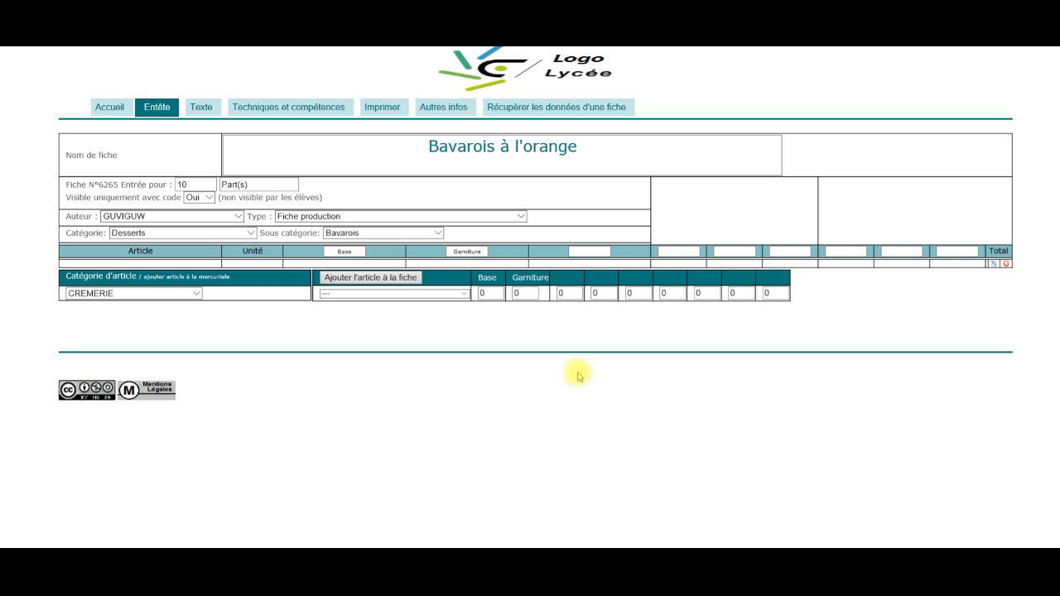
Add phase 1 to the sheet's text progression, titled "Base", with the technique "Peler à vif les oranges", Réalisation 10' and Surveillance 0'
click(191, 111)
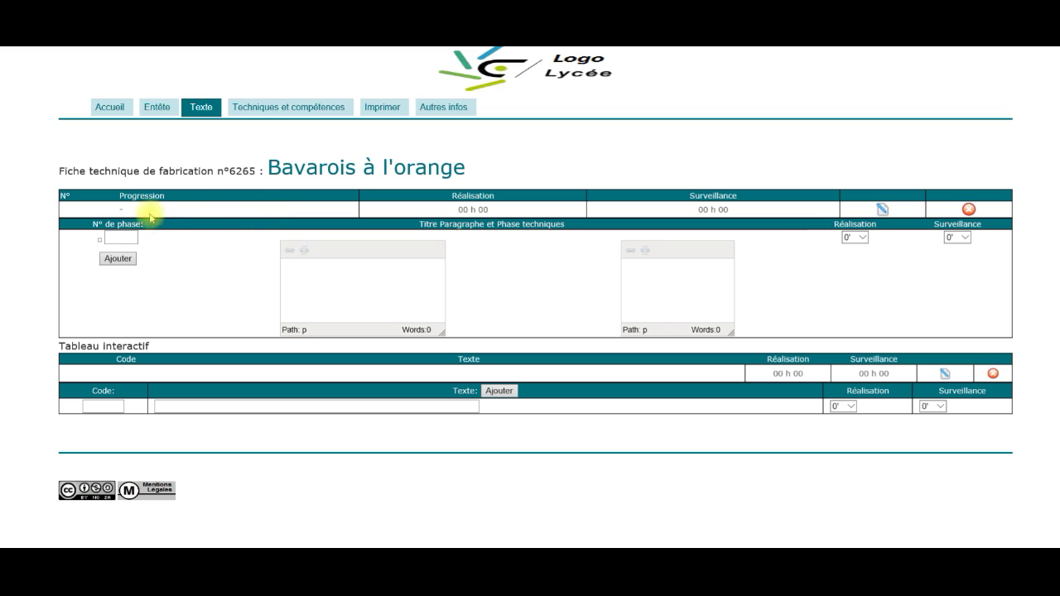
click(117, 237)
click(127, 251)
click(305, 282)
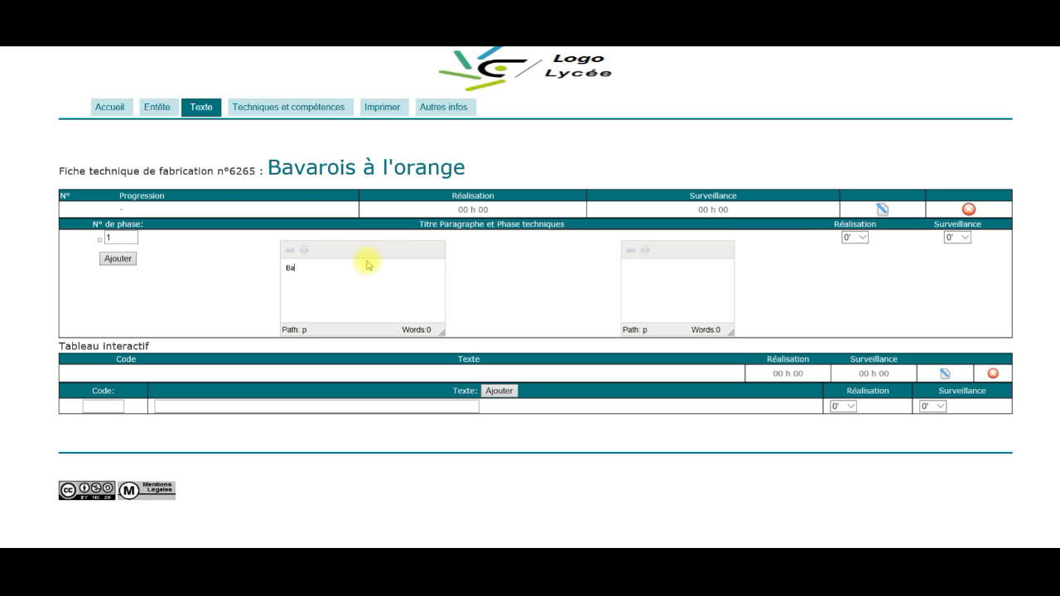
click(647, 290)
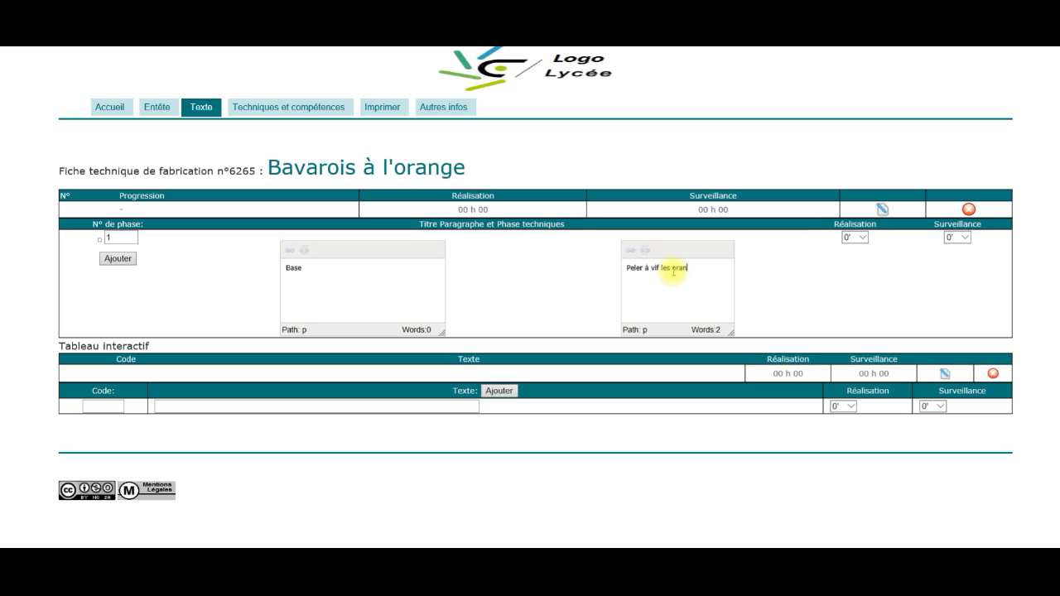
click(864, 238)
click(853, 256)
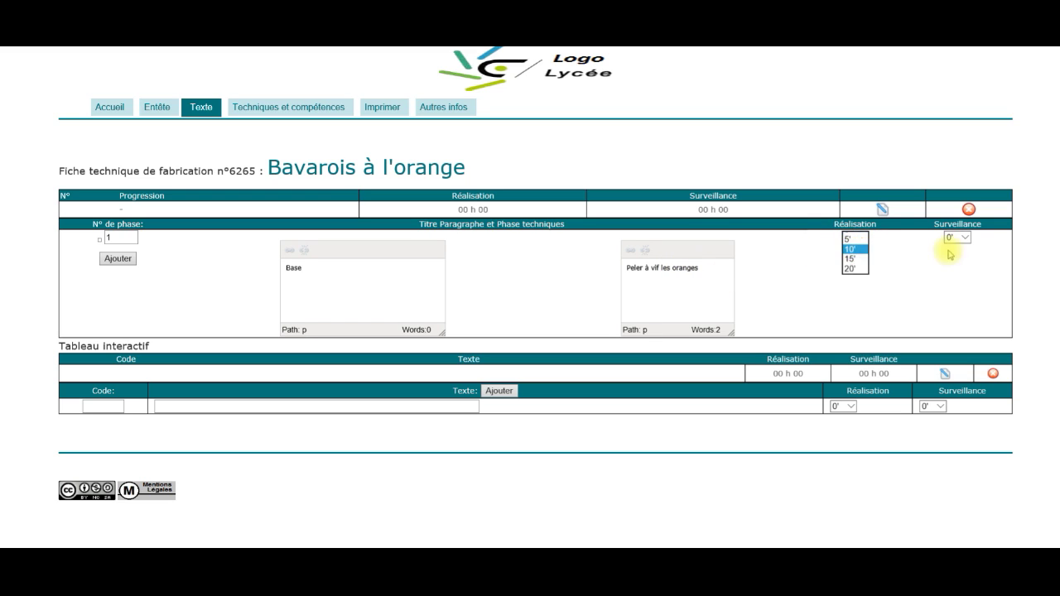
click(960, 239)
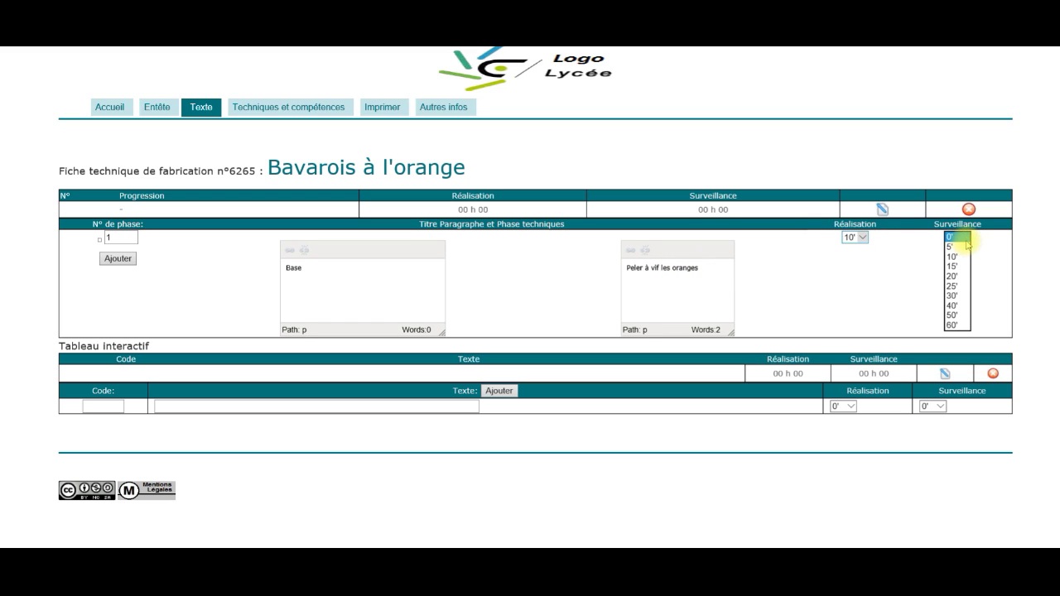
click(965, 239)
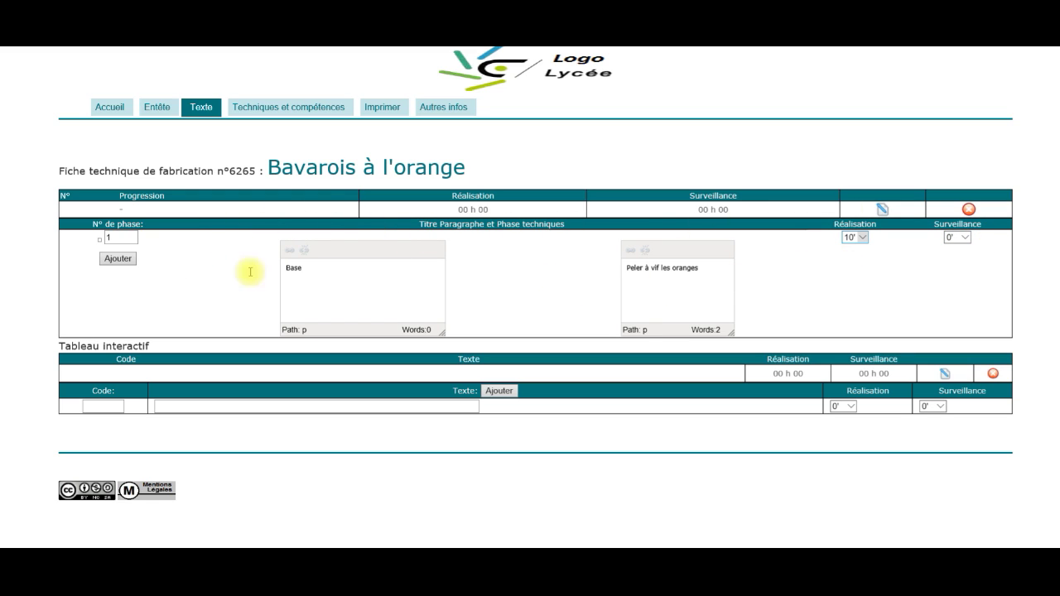
click(129, 262)
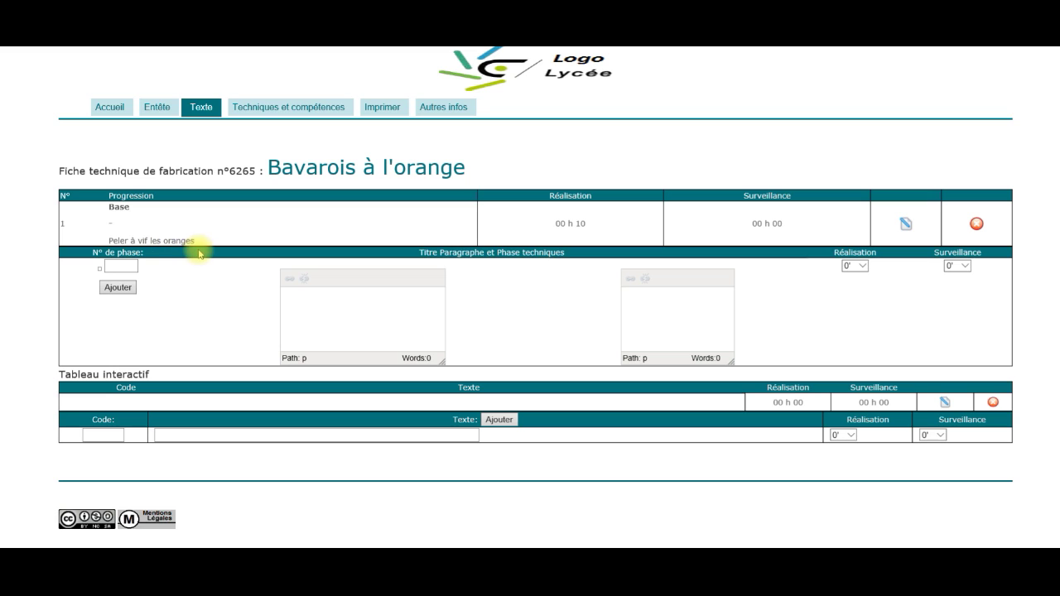
Add phase 2 to the progression with the paragraph title "zazaaz" and an empty technique text
click(126, 271)
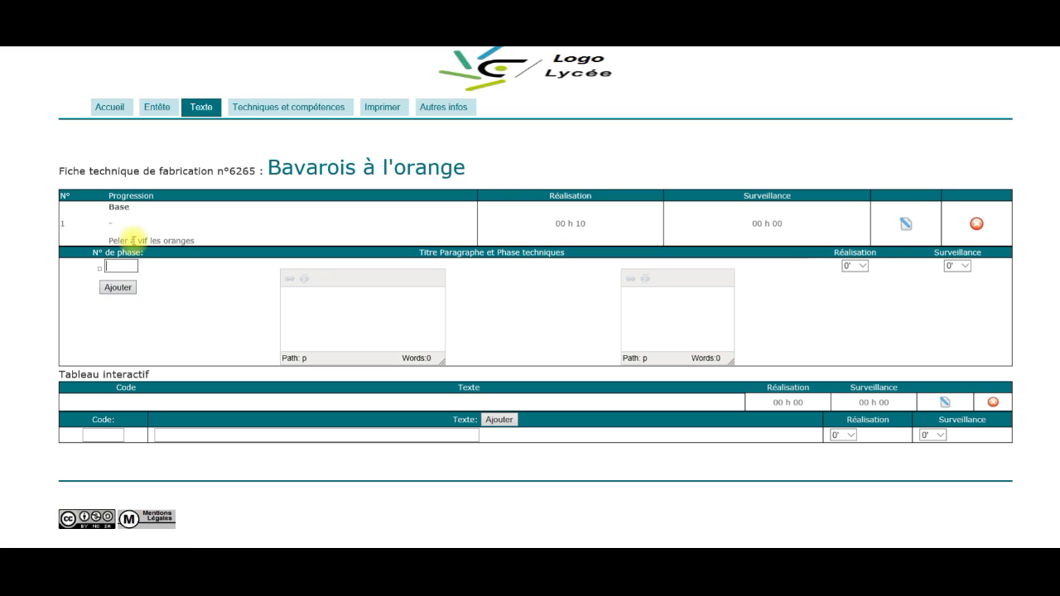
text(2)
click(339, 322)
text(zazaaz)
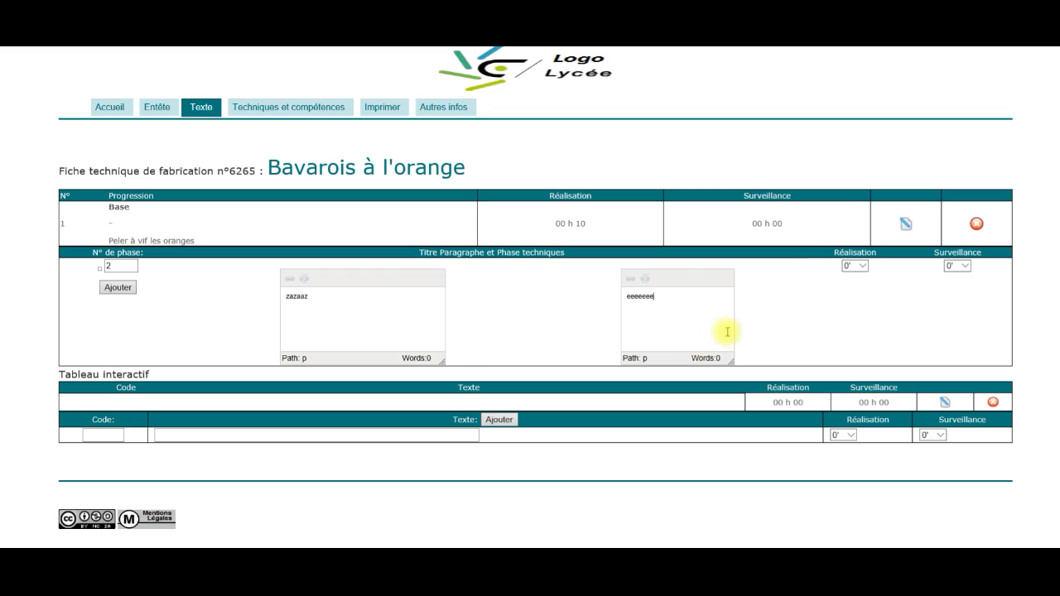
text(eeee)
drag(660, 303, 620, 291)
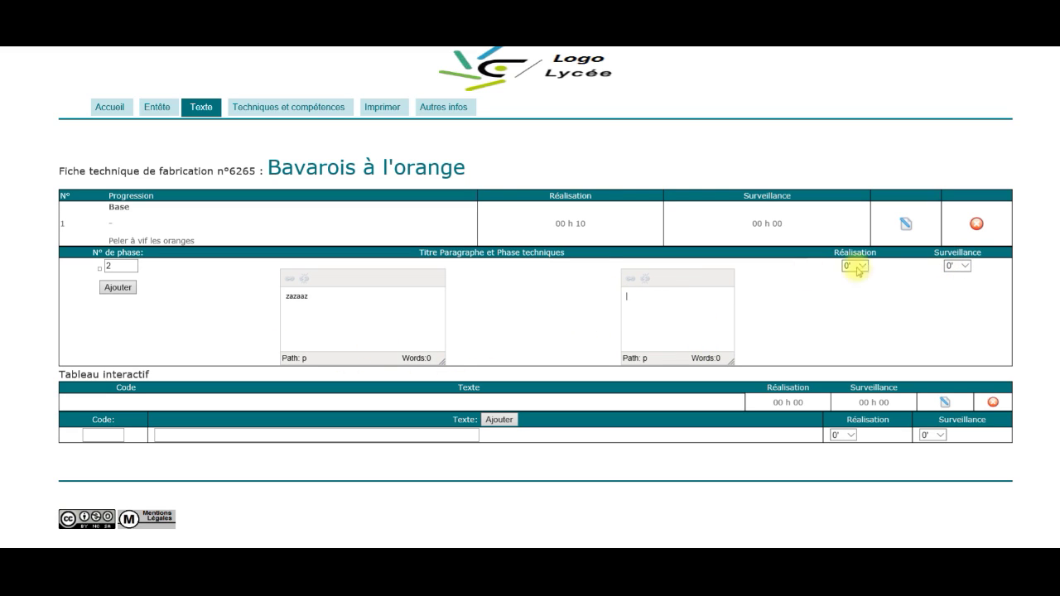
click(123, 288)
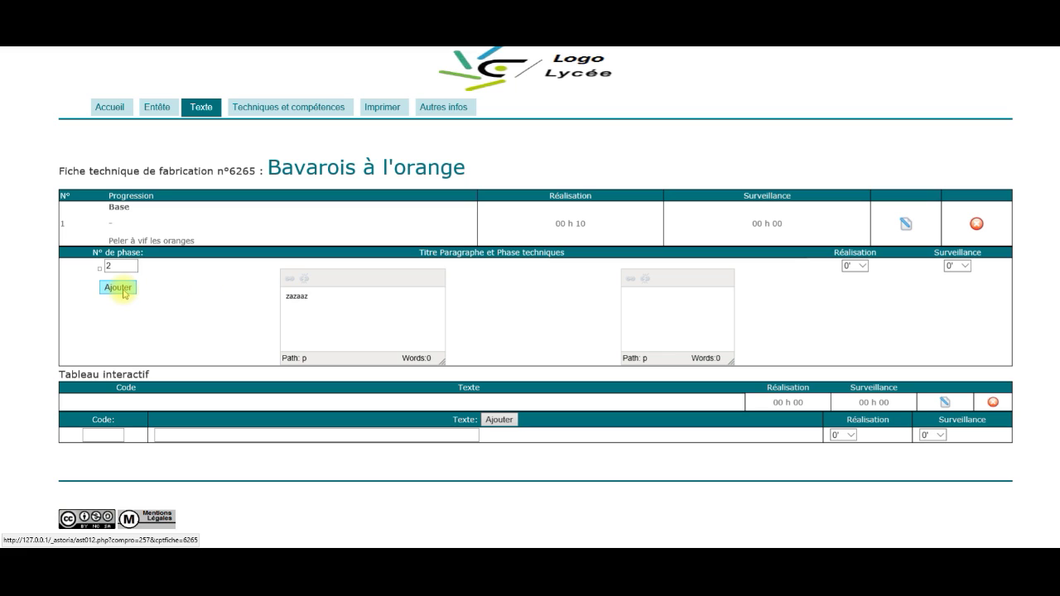
click(124, 288)
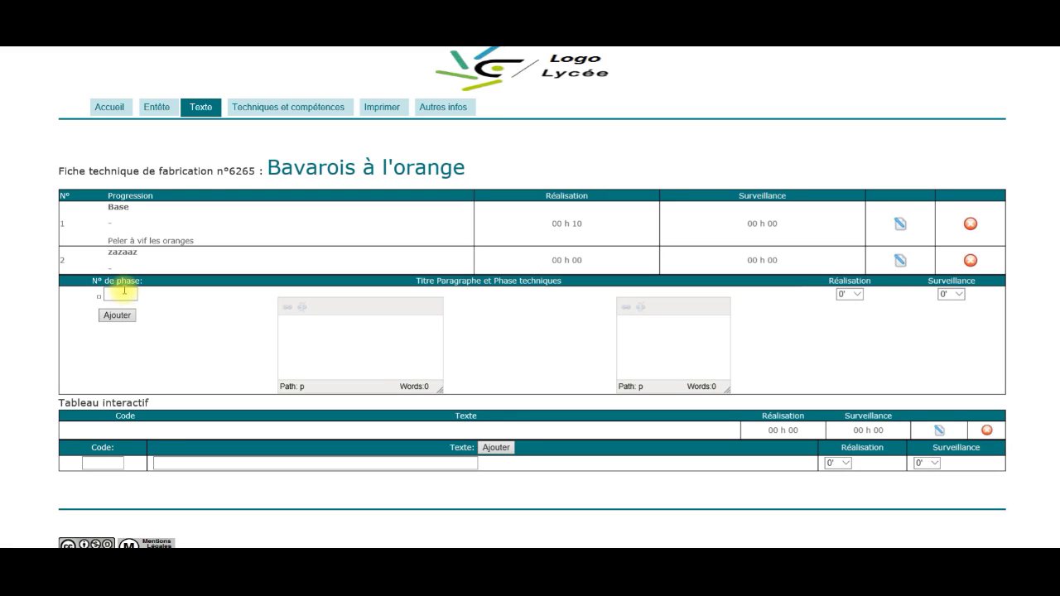
Add phase 3 to the text progression with an empty paragraph title and the technique text "gfgfggfgffggfgffg"
click(118, 294)
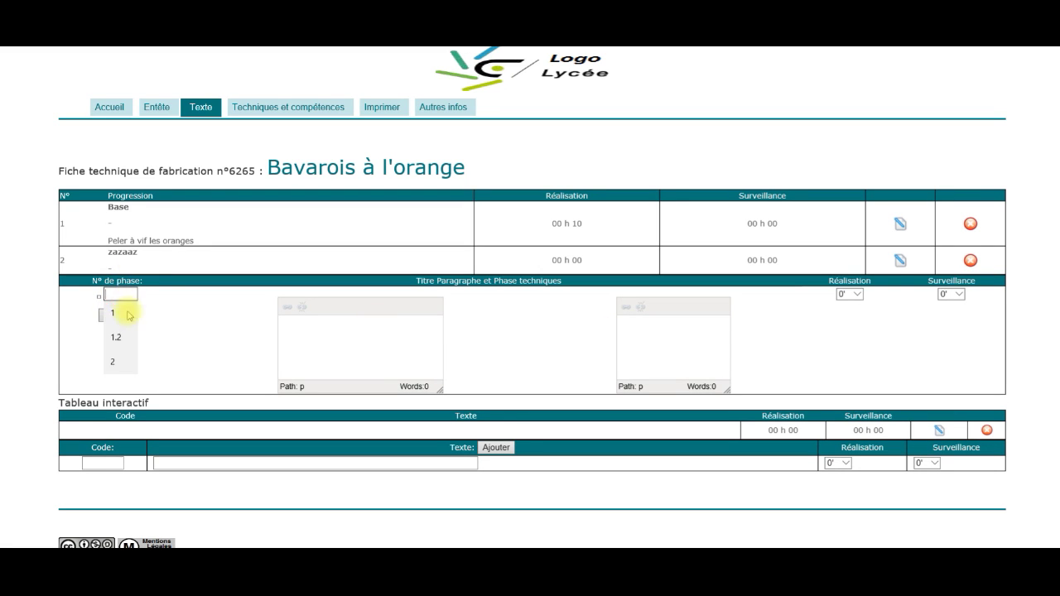
text(3)
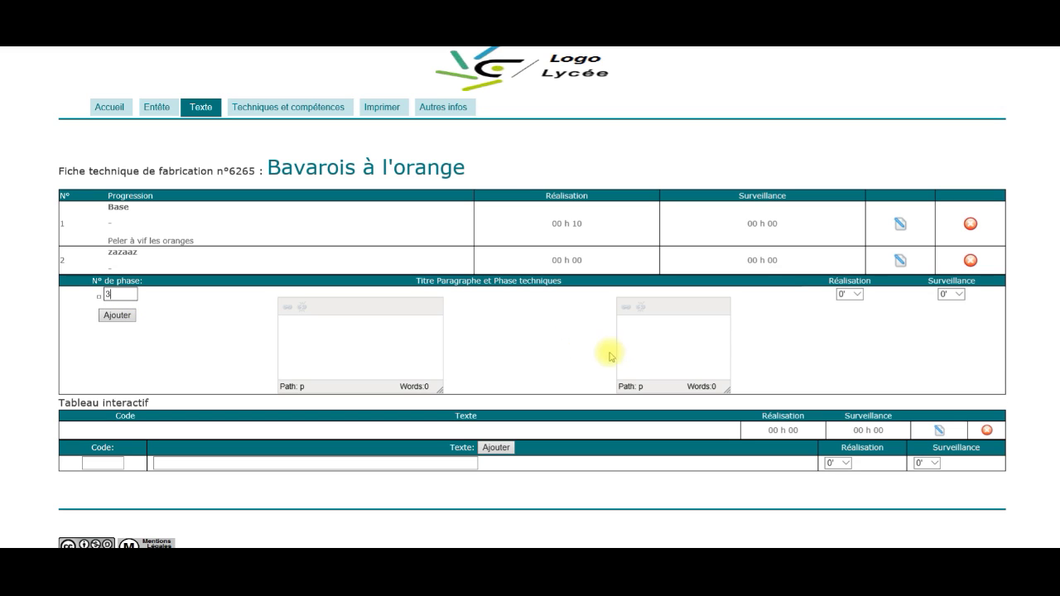
click(655, 339)
text(gfgfggfgffggfgffg)
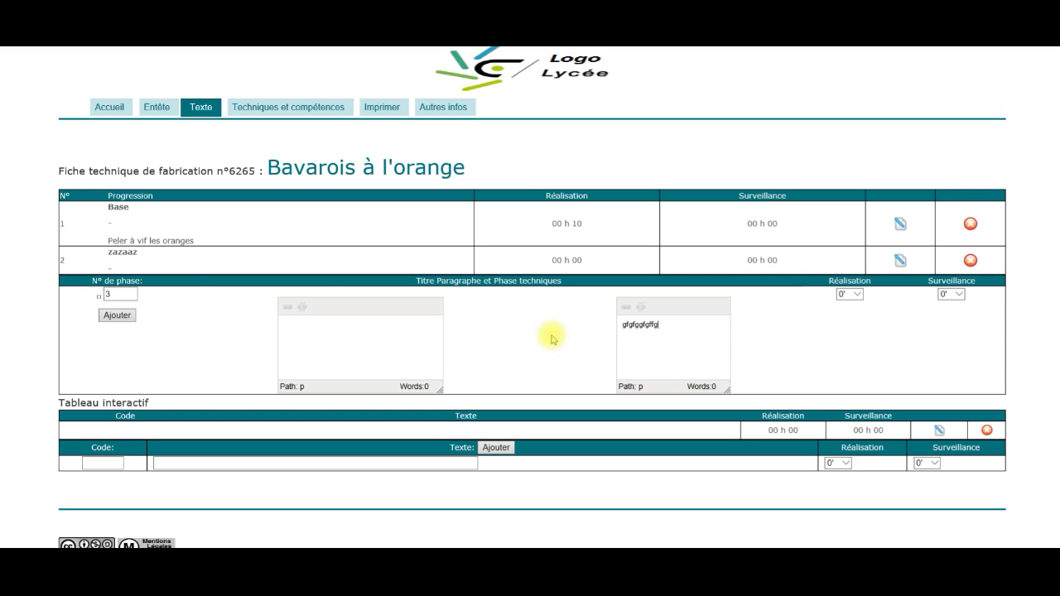
click(105, 319)
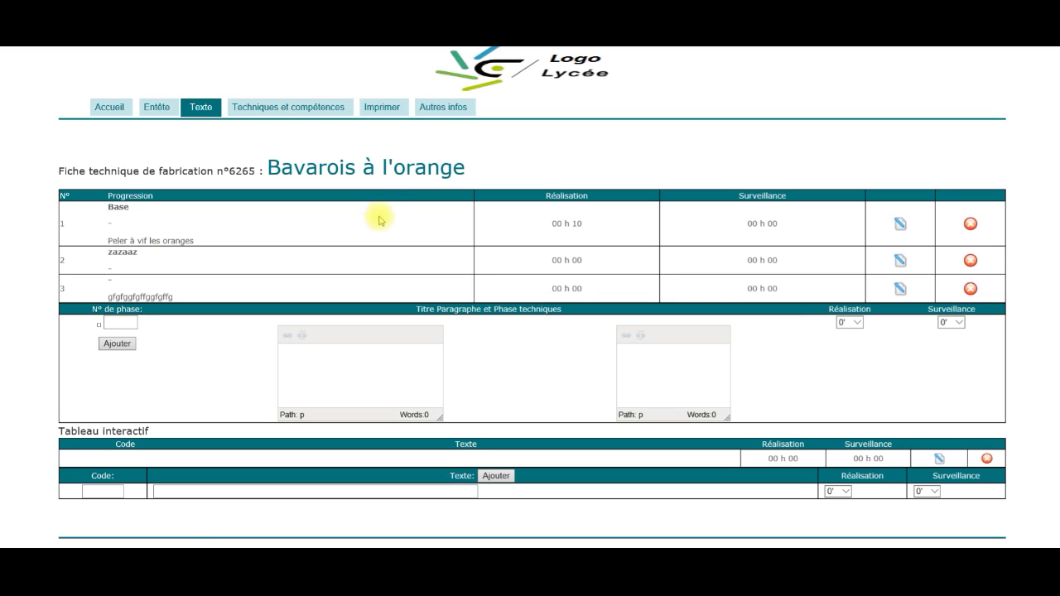
Add the kitchen technique "Peler à vif des agrumes" to the sheet's techniques and skills
click(284, 109)
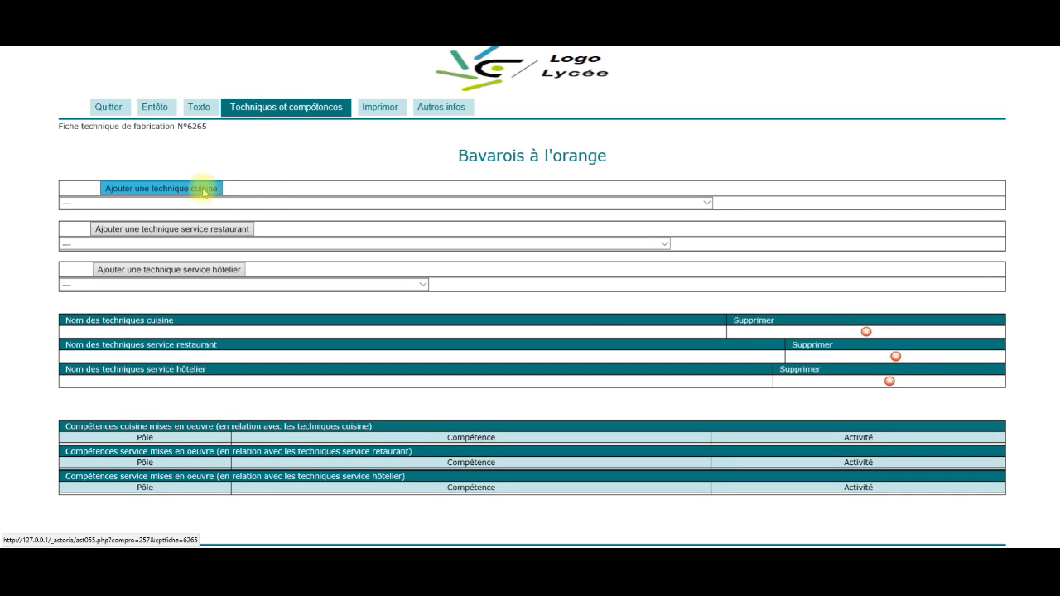
click(705, 204)
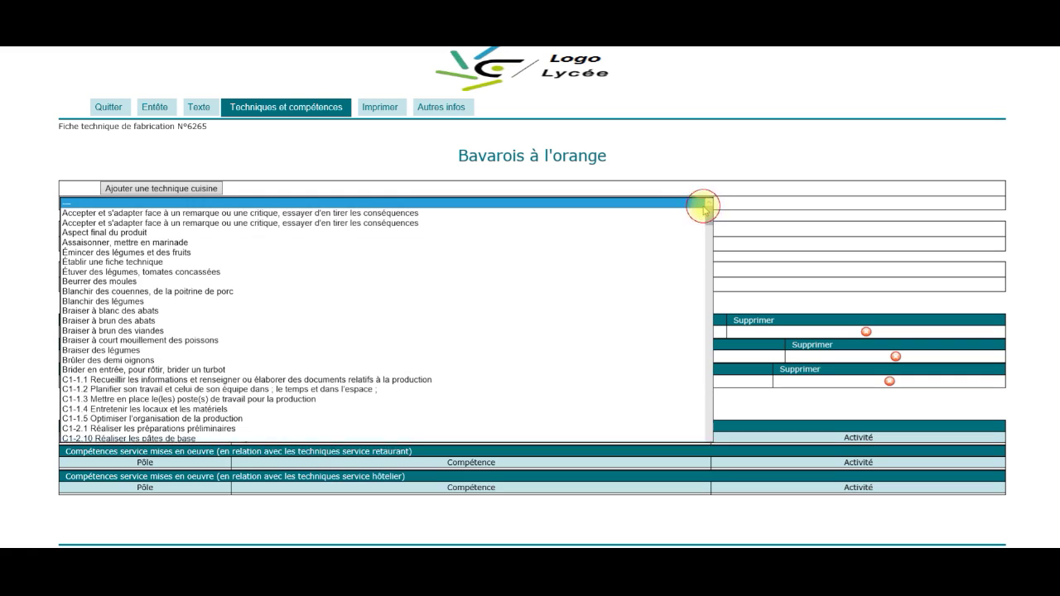
text(pe)
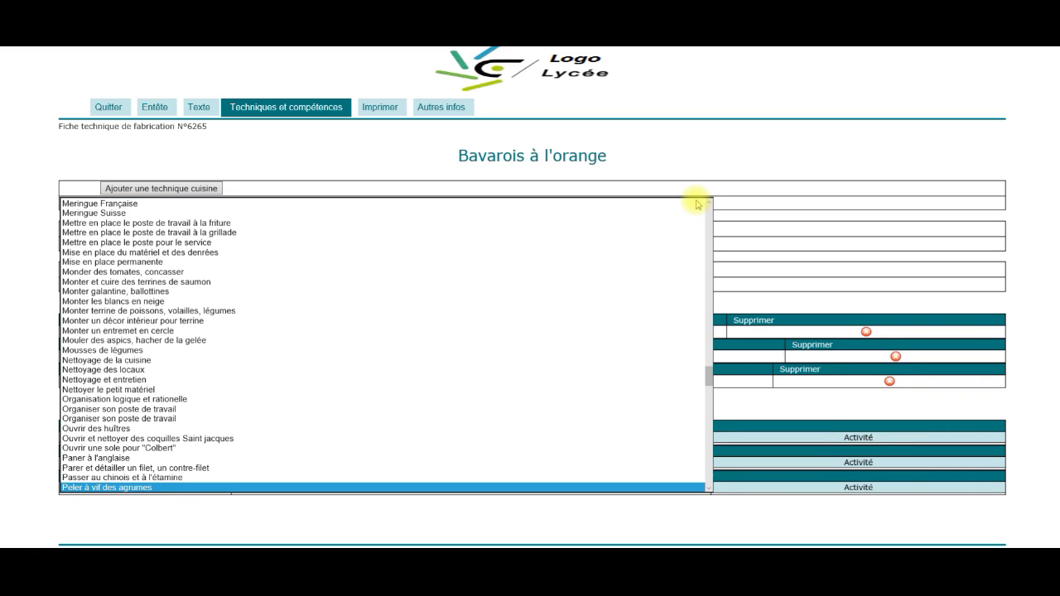
click(139, 488)
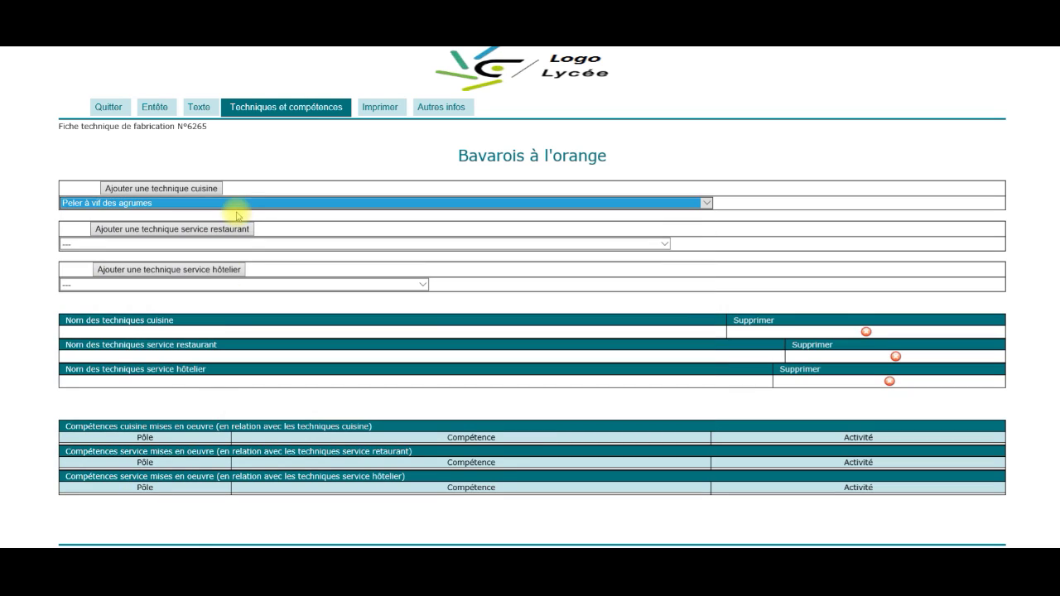
click(214, 189)
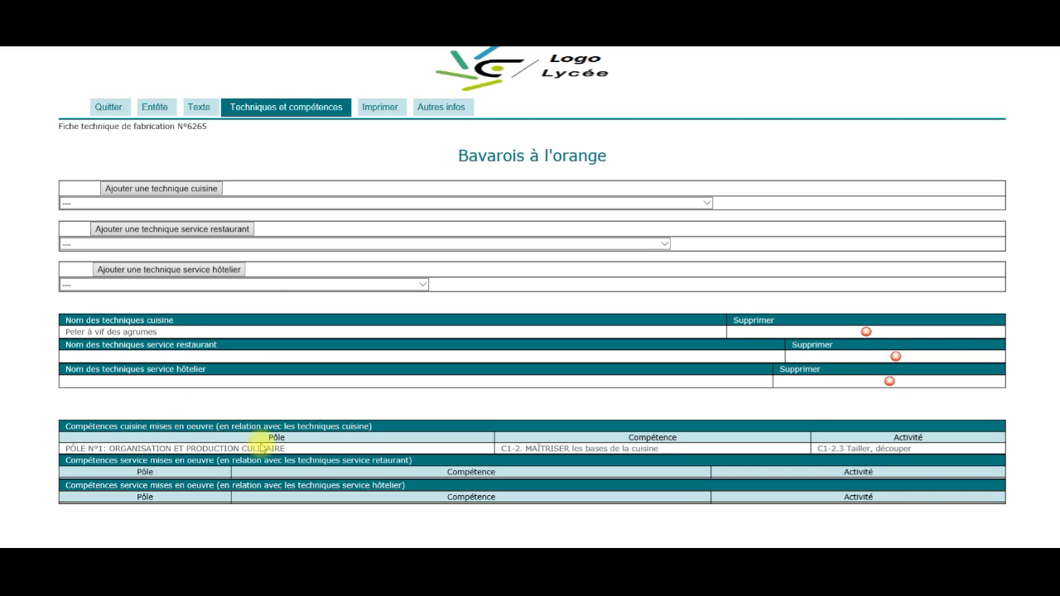
Add the kitchen technique "Réaliser des bavarois aux œufs, aux fruits" to the sheet
click(708, 202)
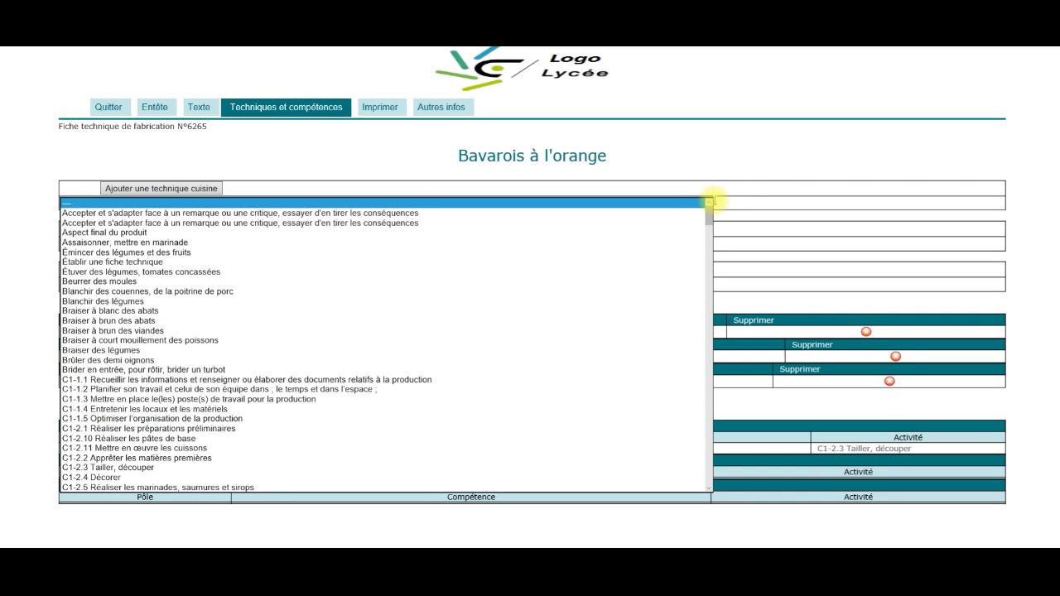
key(Down)
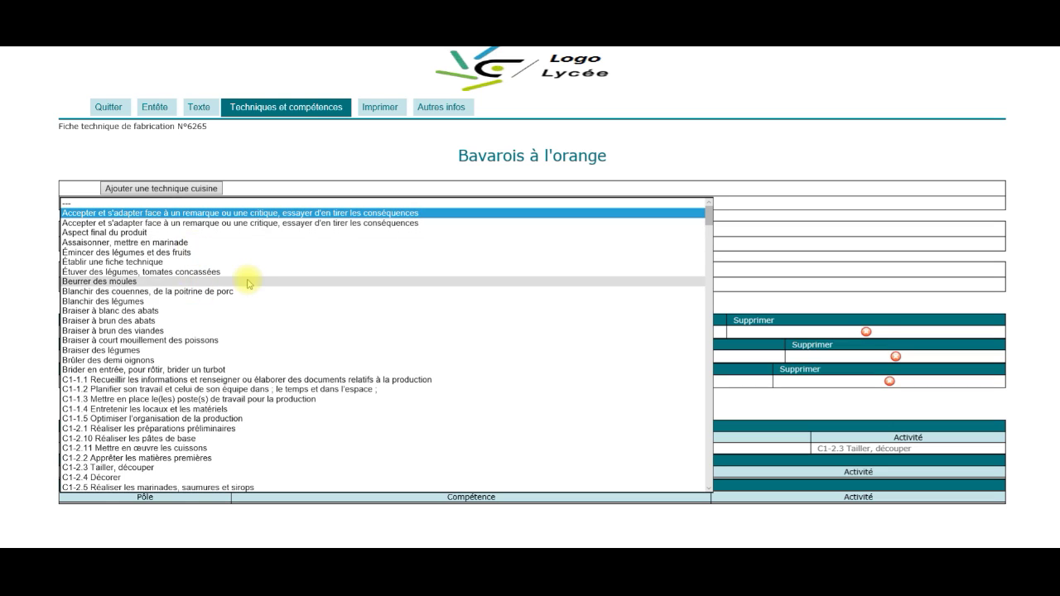
text(ré)
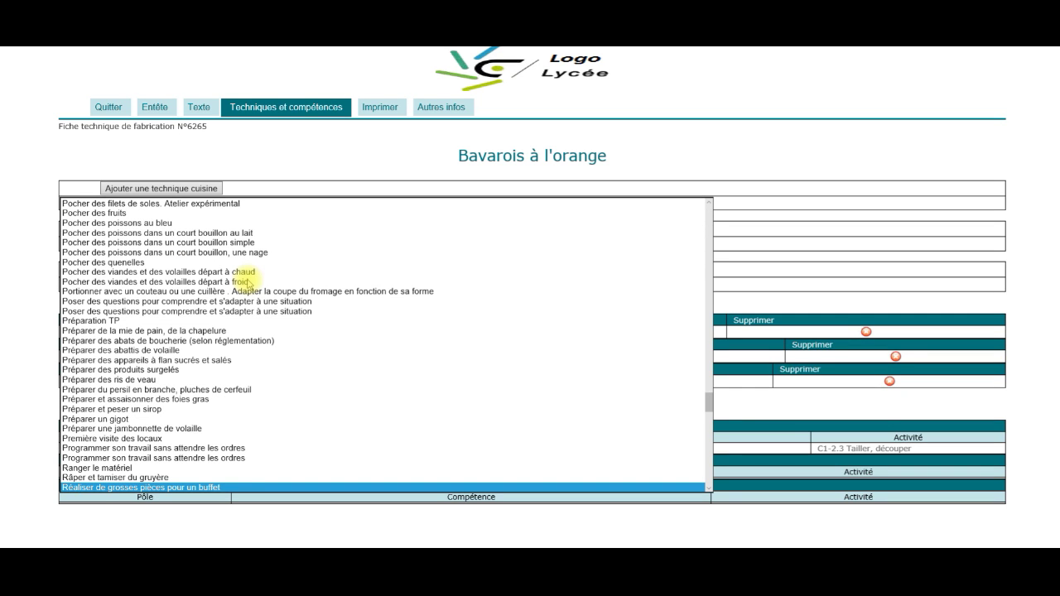
scroll(133, 448, down, 2)
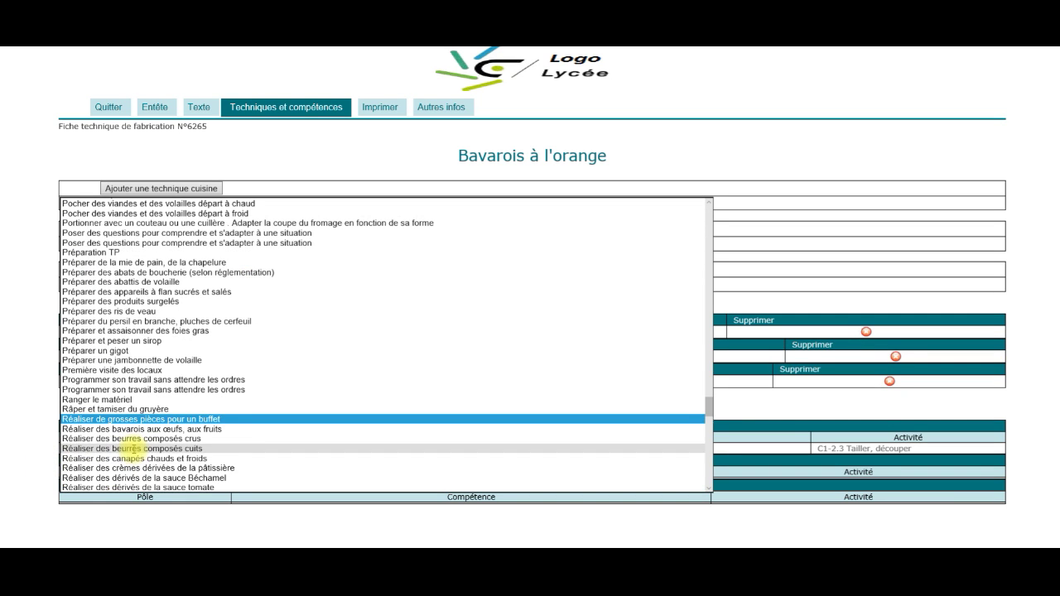
scroll(132, 448, down, 2)
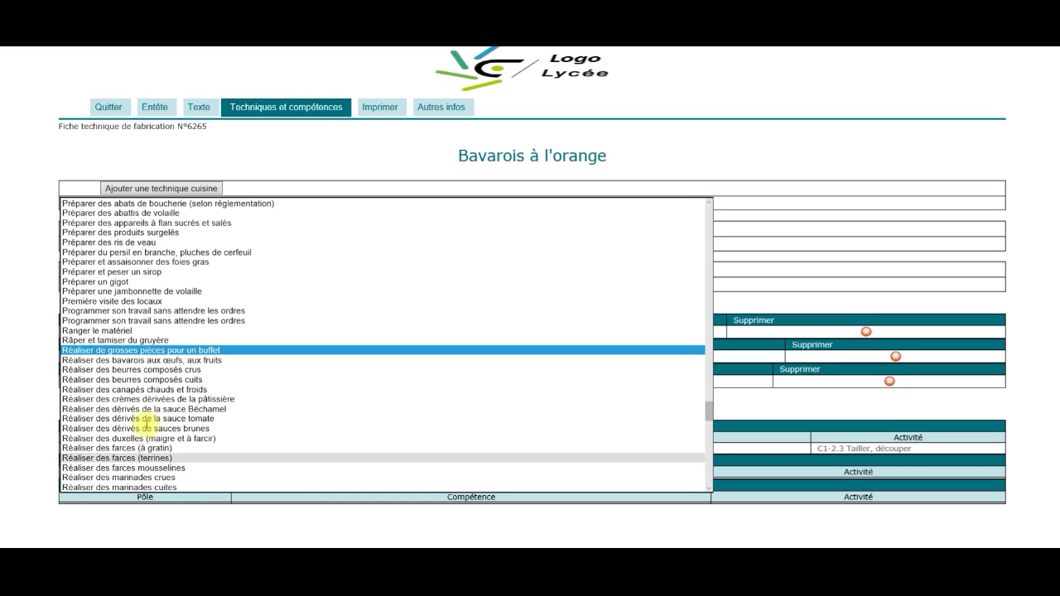
scroll(128, 356, down, 2)
click(124, 291)
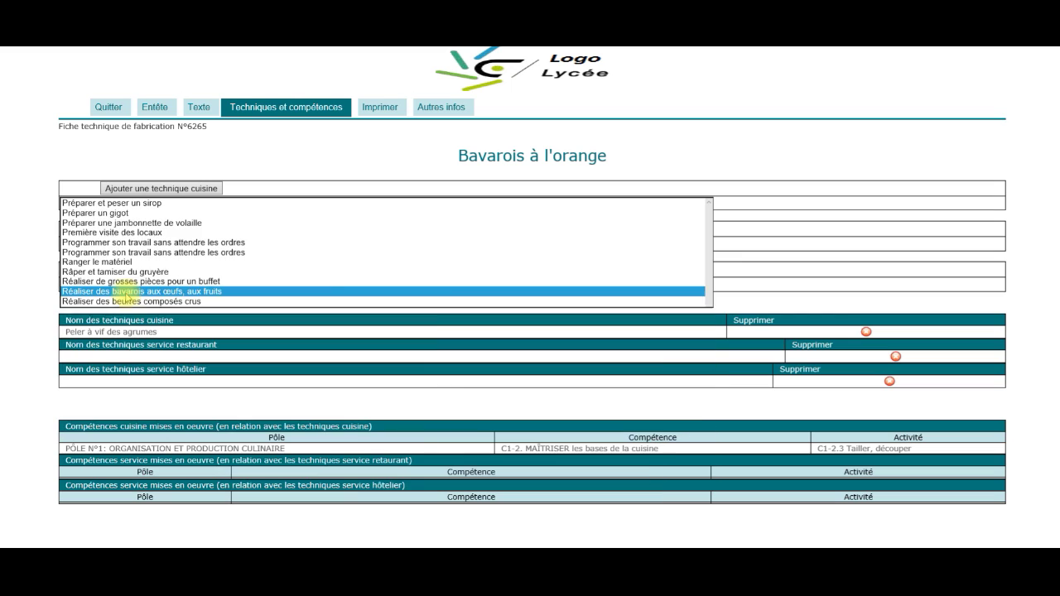
click(213, 189)
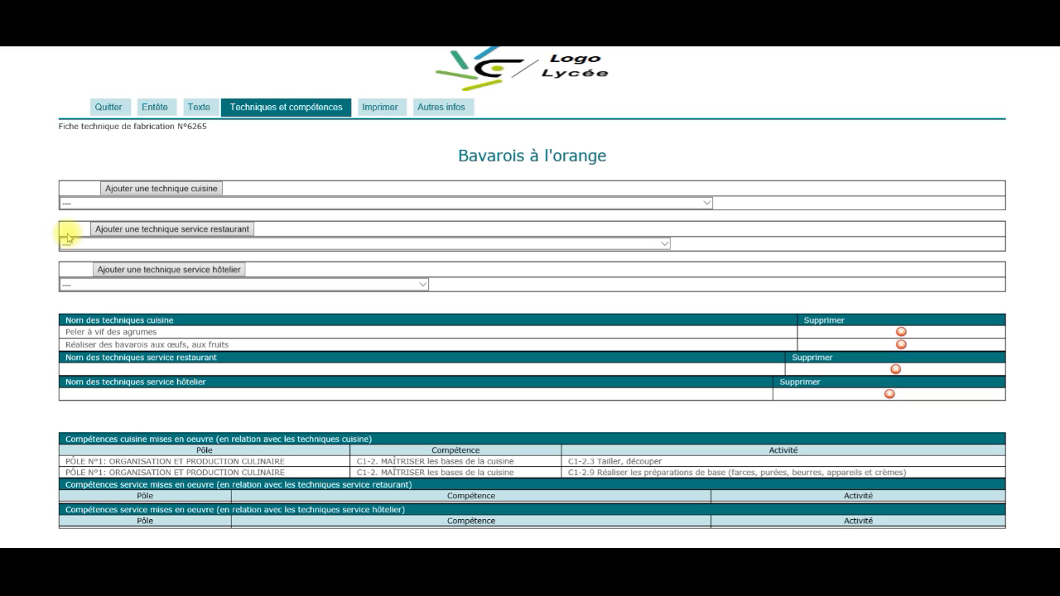
Examine the sheet's additional information, from the multilingual sales arguments through the service details to the photo and comment fields
click(436, 109)
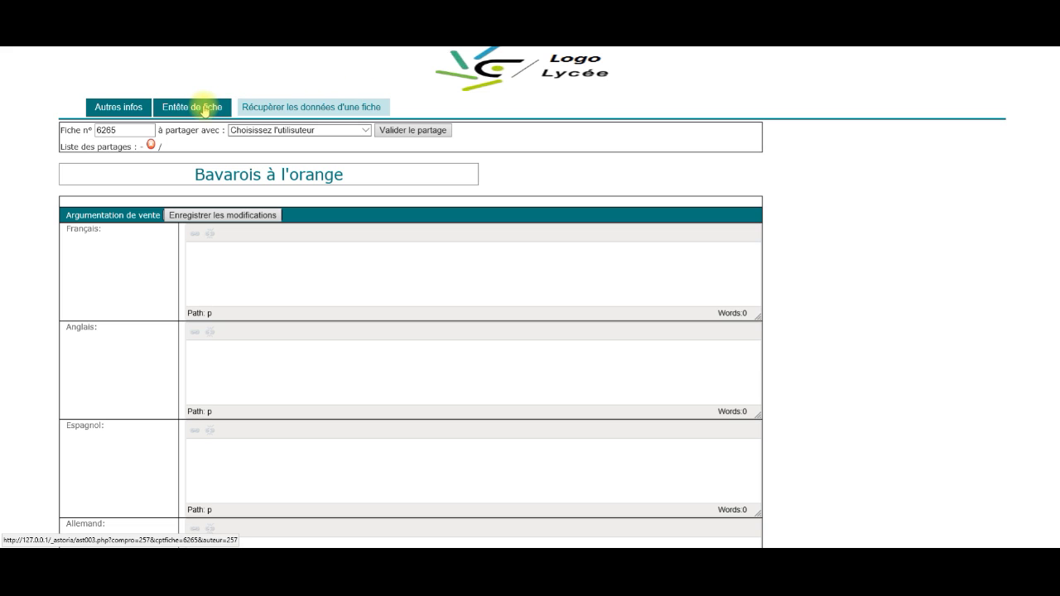
scroll(260, 268, down, 7)
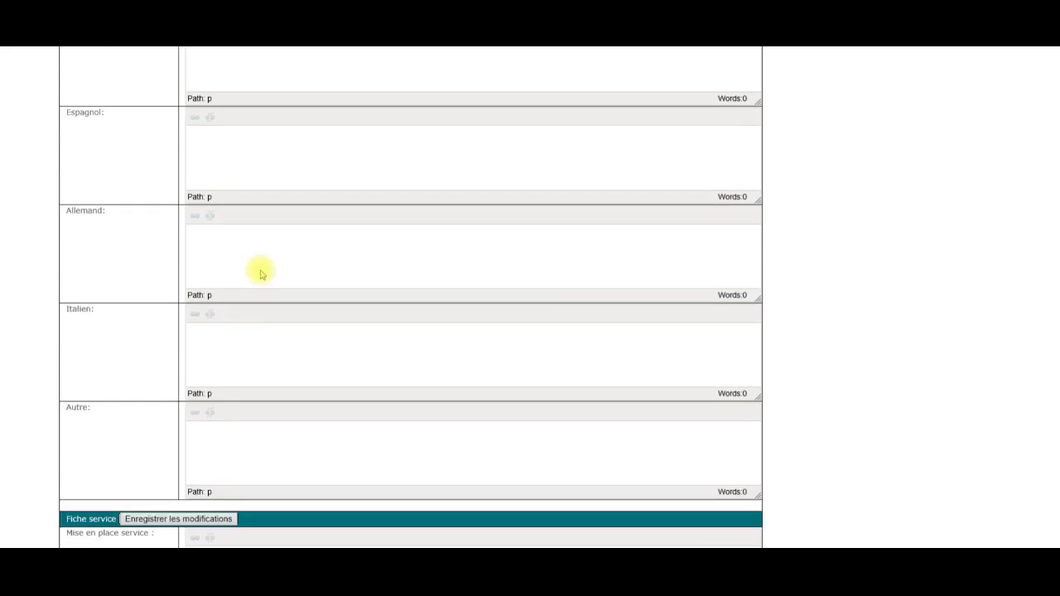
scroll(256, 274, up, 7)
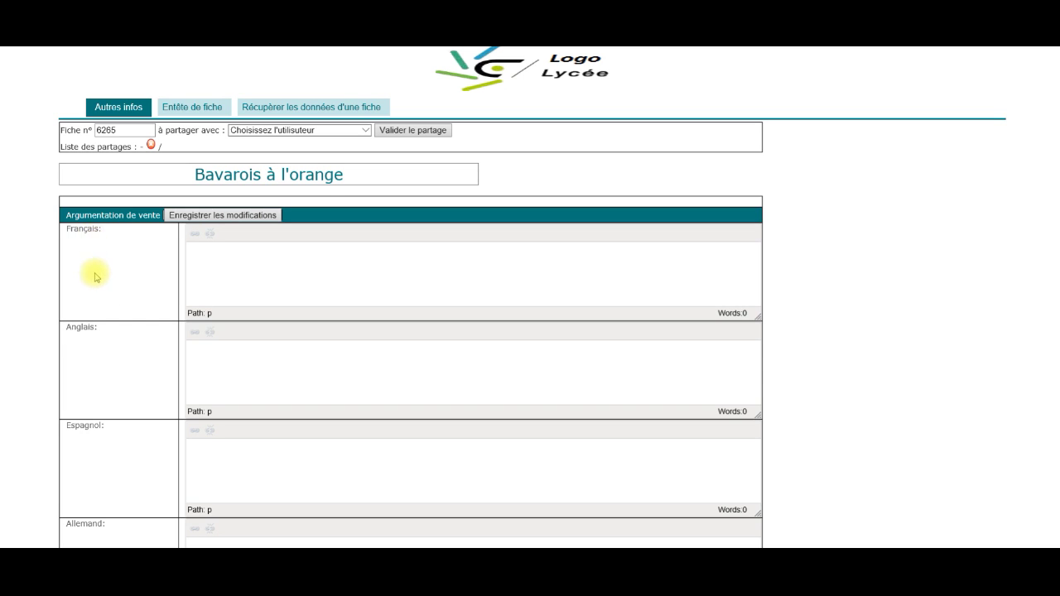
scroll(90, 265, down, 4)
scroll(169, 238, down, 1)
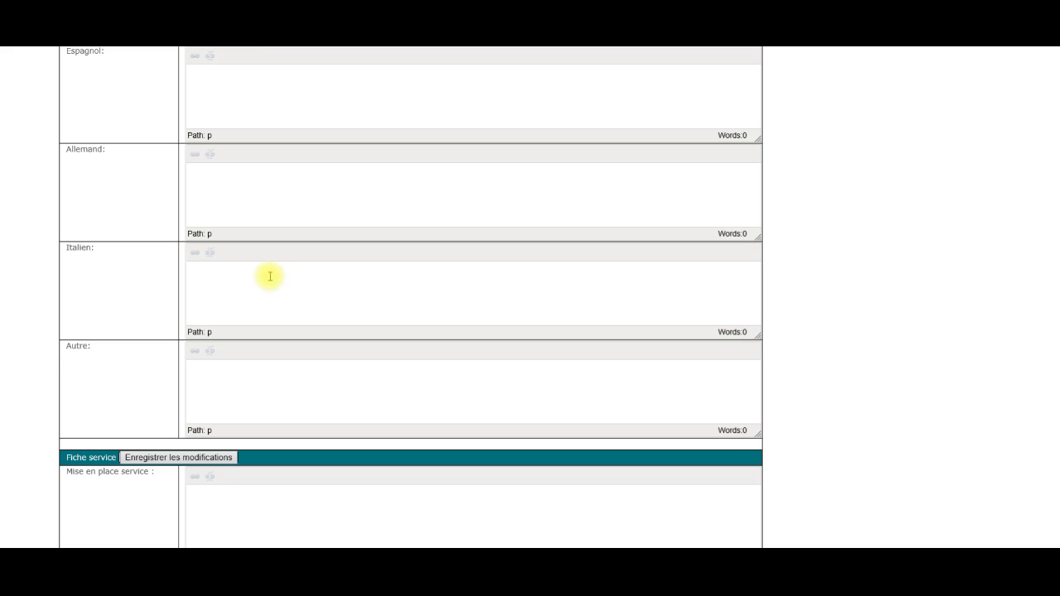
scroll(267, 275, down, 5)
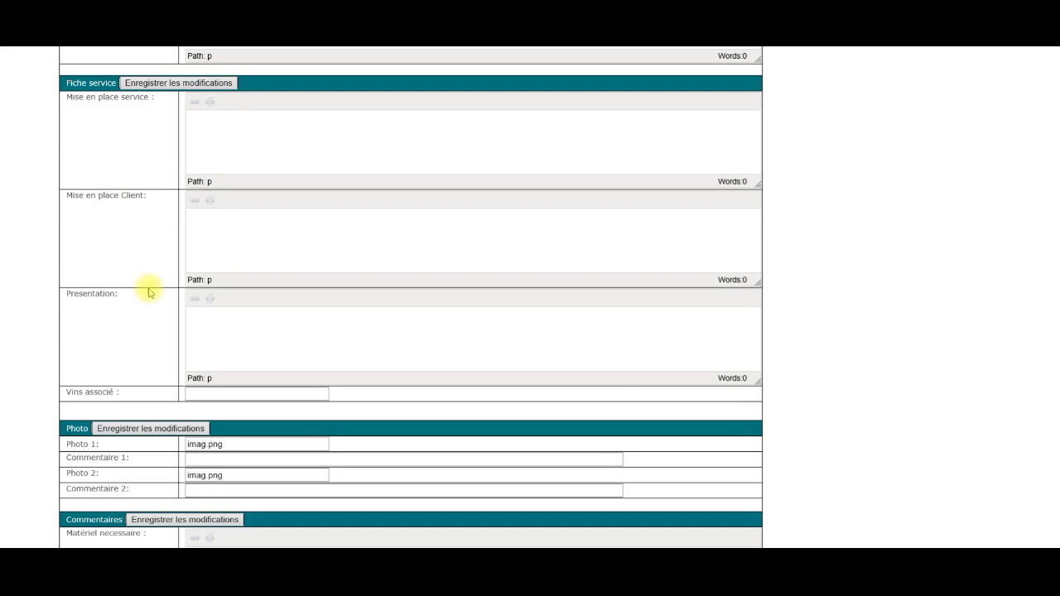
scroll(150, 311, down, 2)
scroll(150, 311, down, 1)
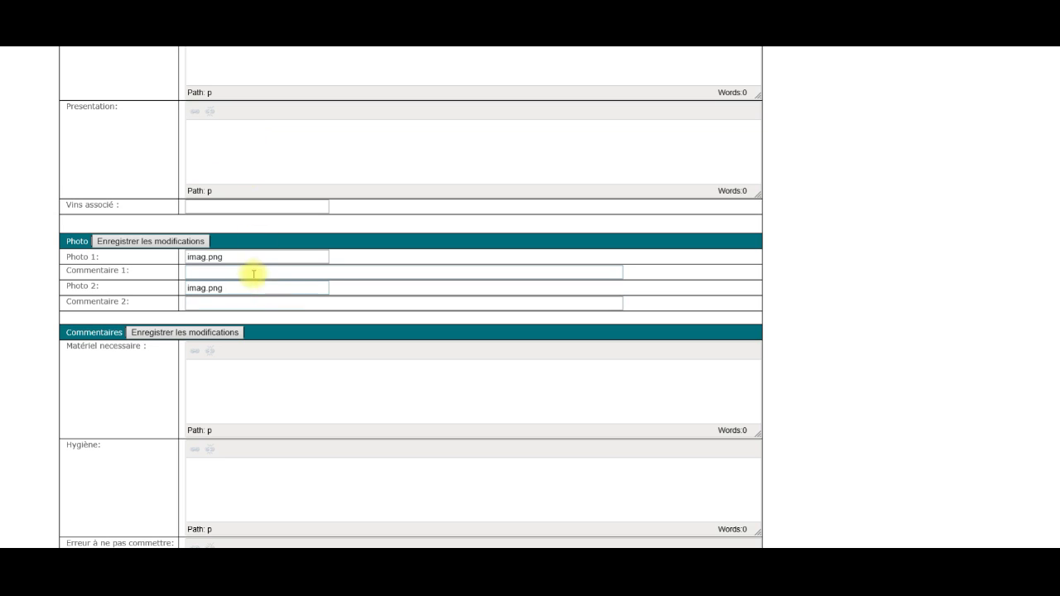
Set Photo 1 to fi0939.JPG and Photo 2 to fi0939b.JPG in the sheet's additional information
drag(240, 259, 177, 259)
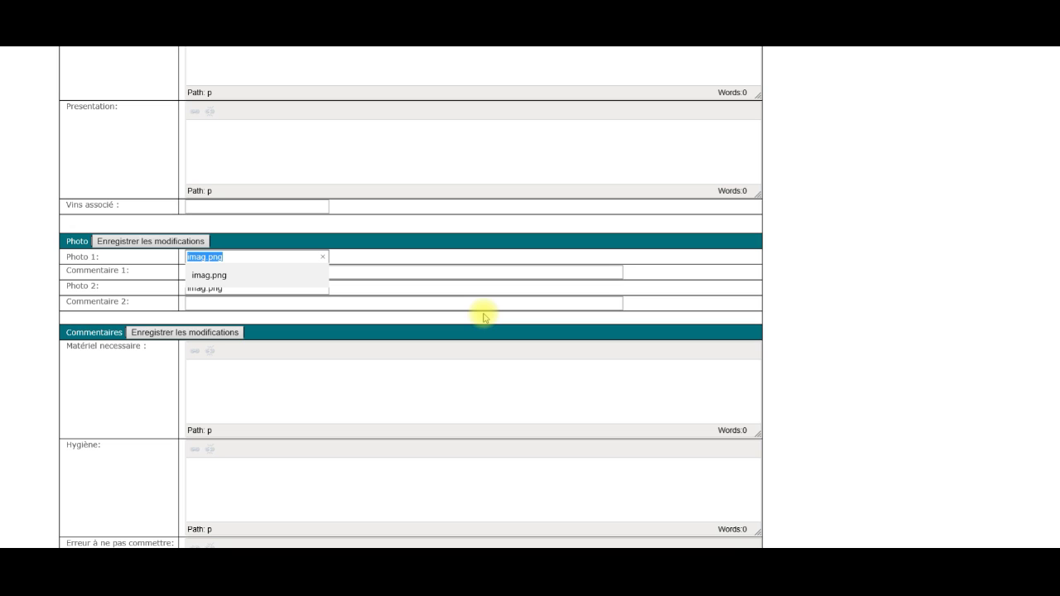
text(f)
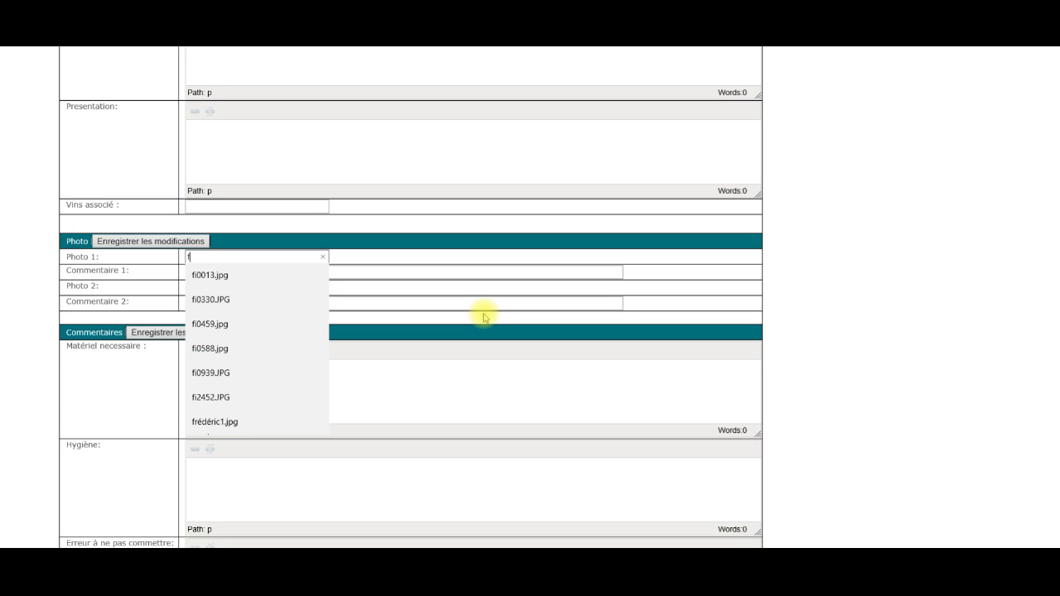
text(i)
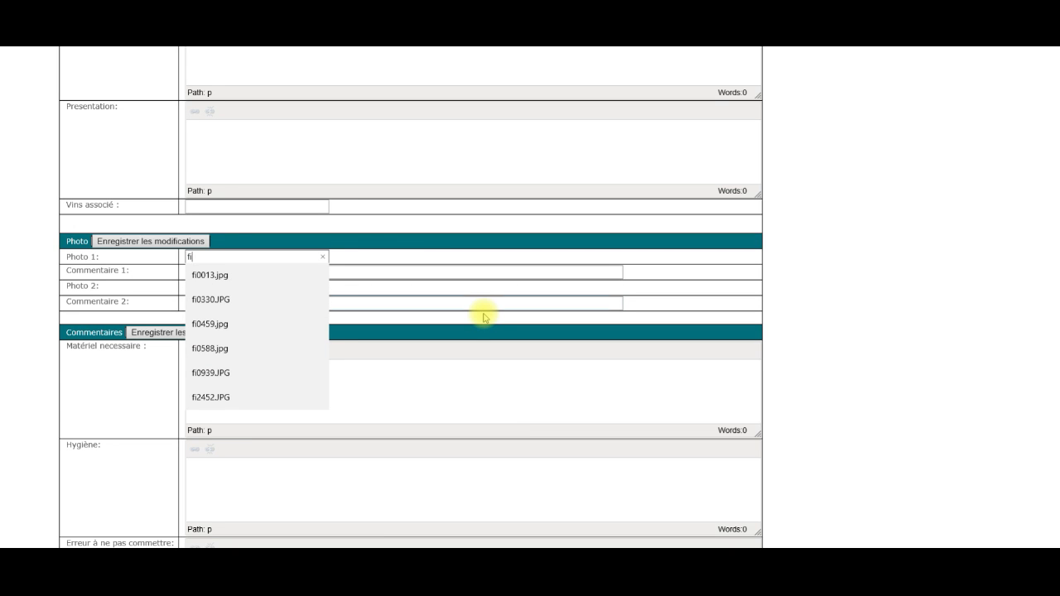
click(210, 372)
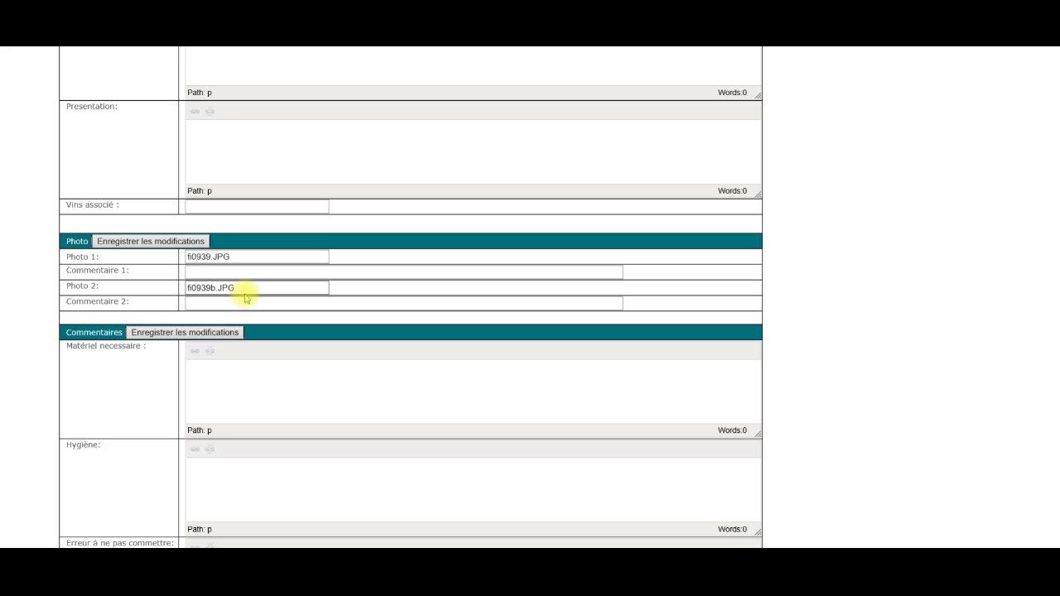
Enter the text "zezezezr" in the Conservation comment of the sheet
scroll(245, 298, down, 3)
scroll(257, 183, down, 6)
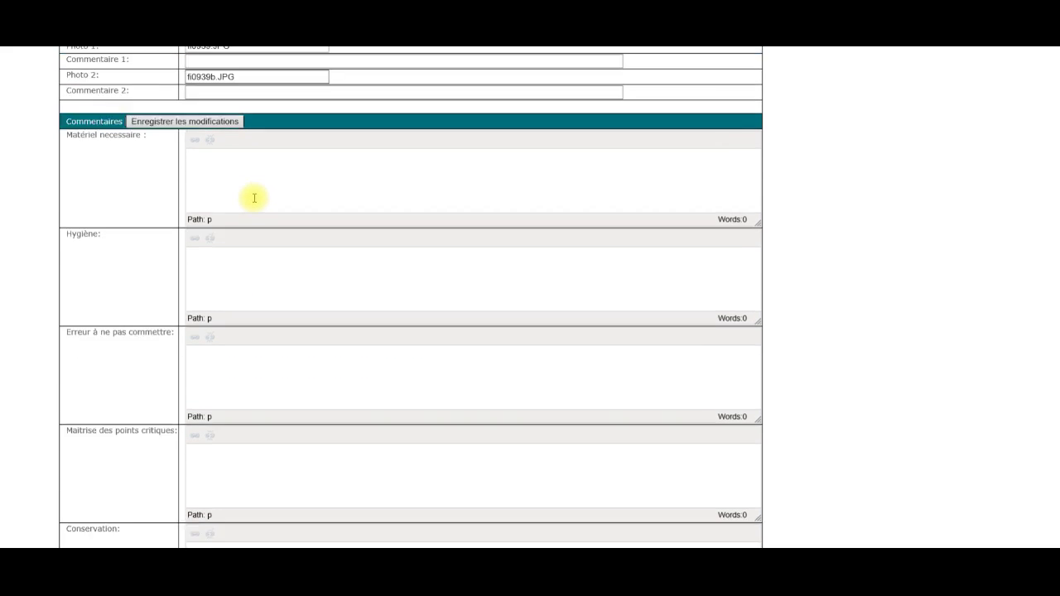
click(208, 223)
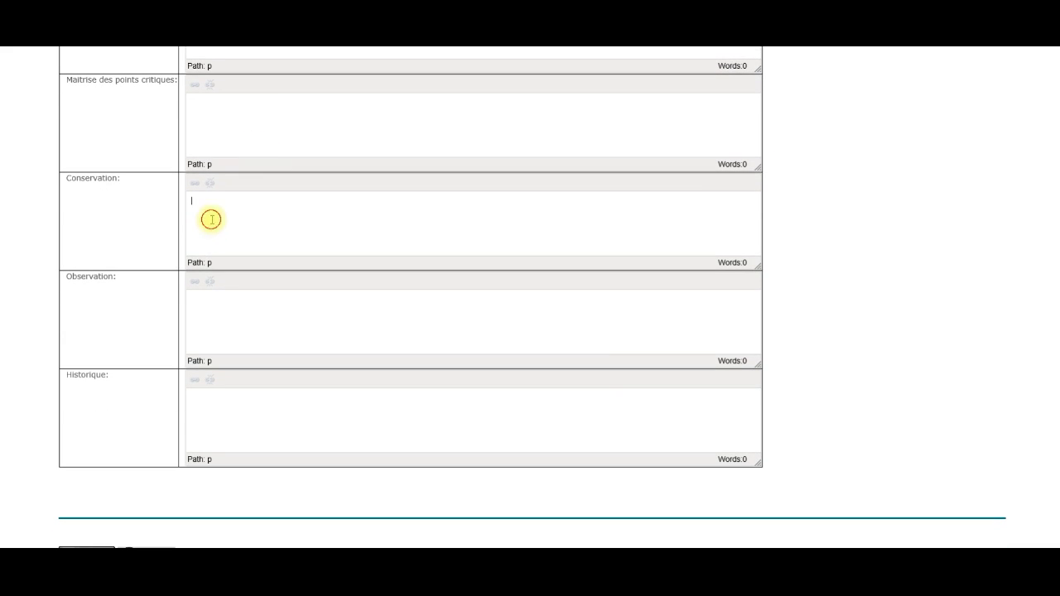
text(zezezezr)
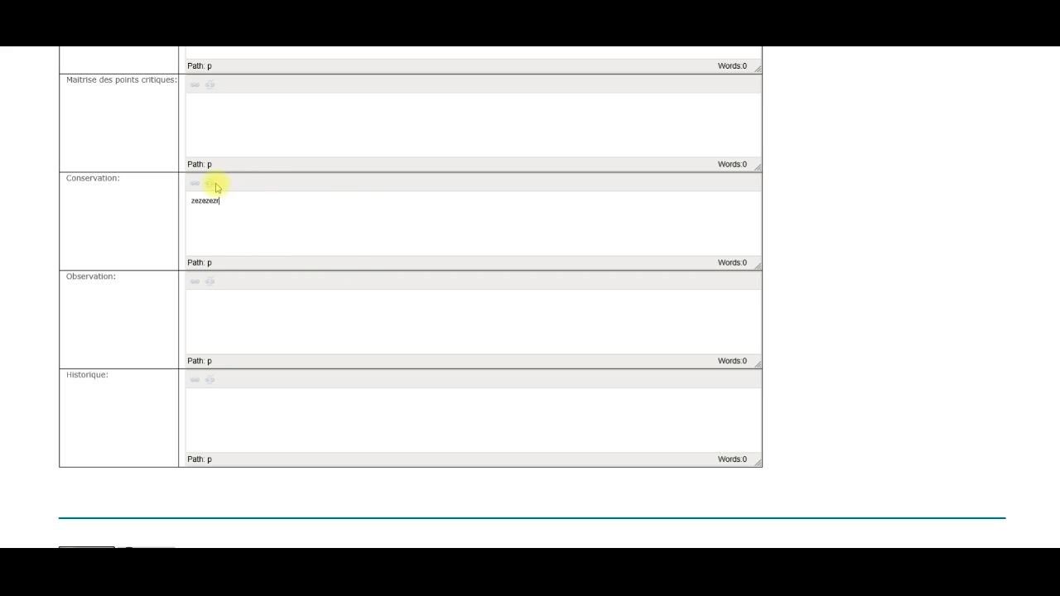
drag(237, 202, 171, 199)
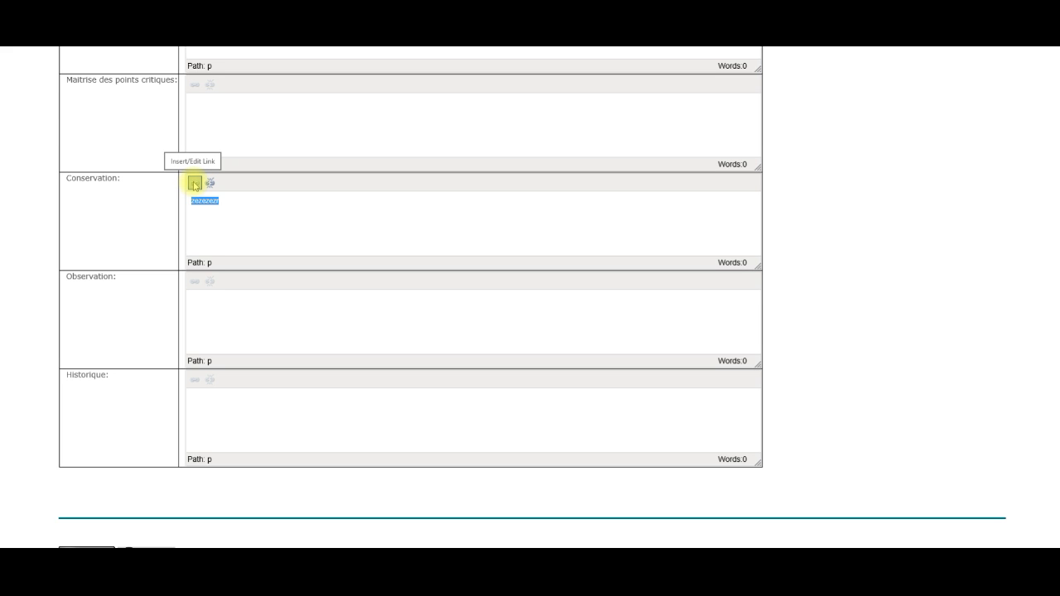
click(194, 184)
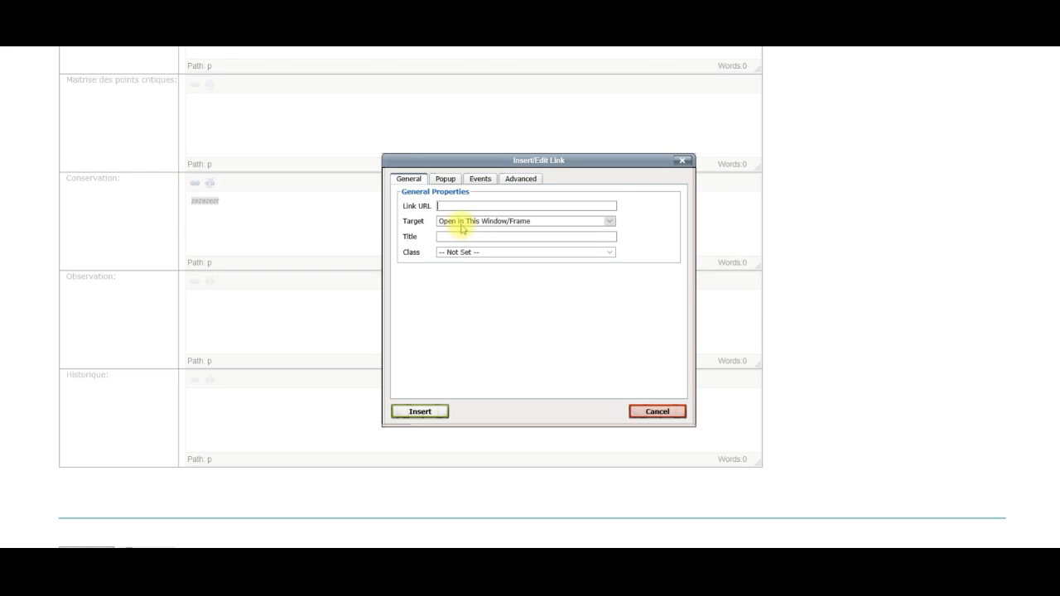
click(456, 206)
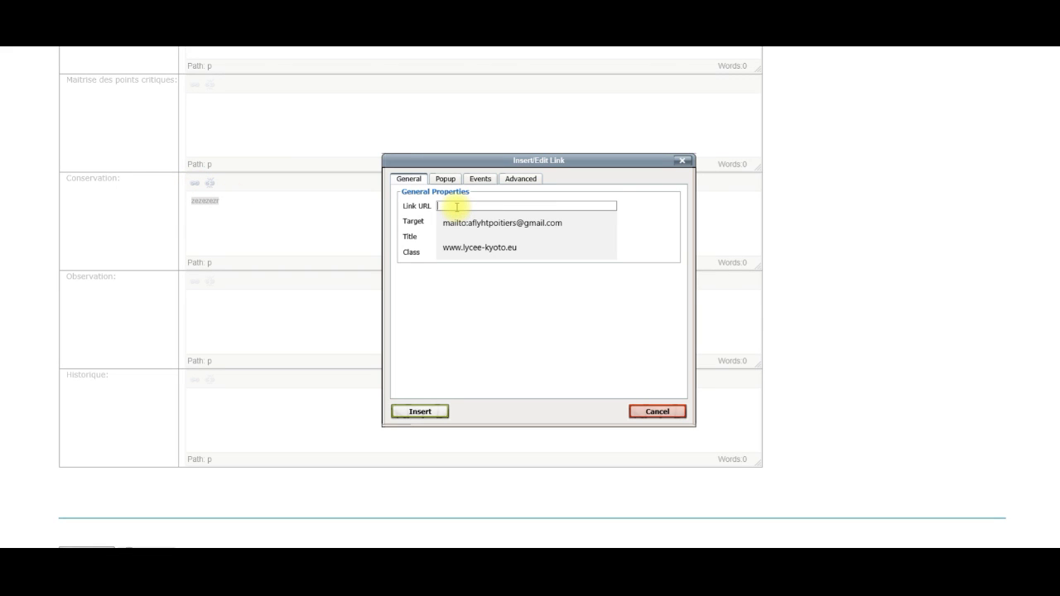
click(457, 293)
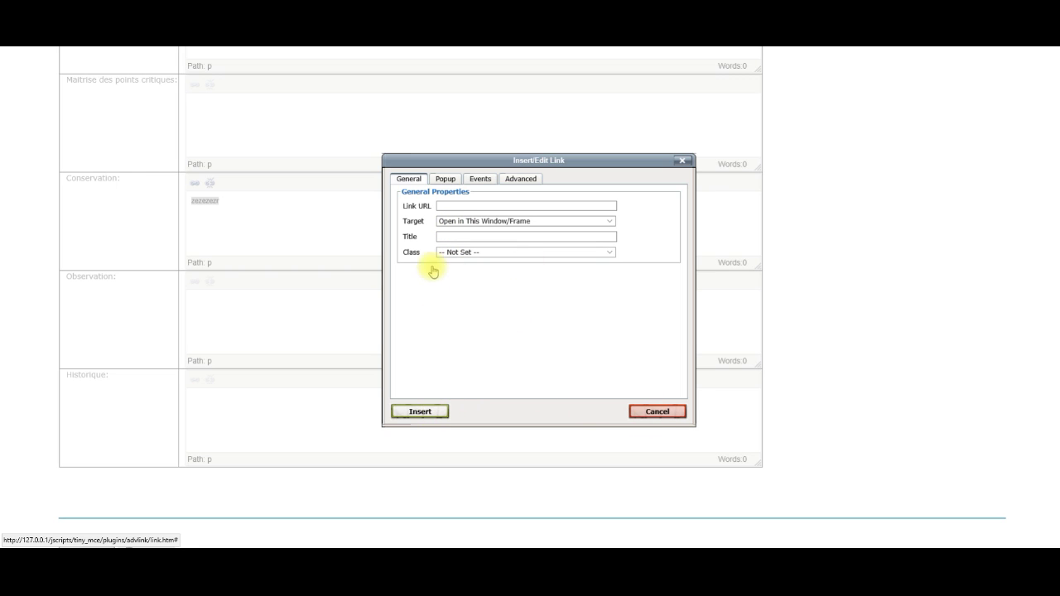
double_click(454, 200)
click(452, 206)
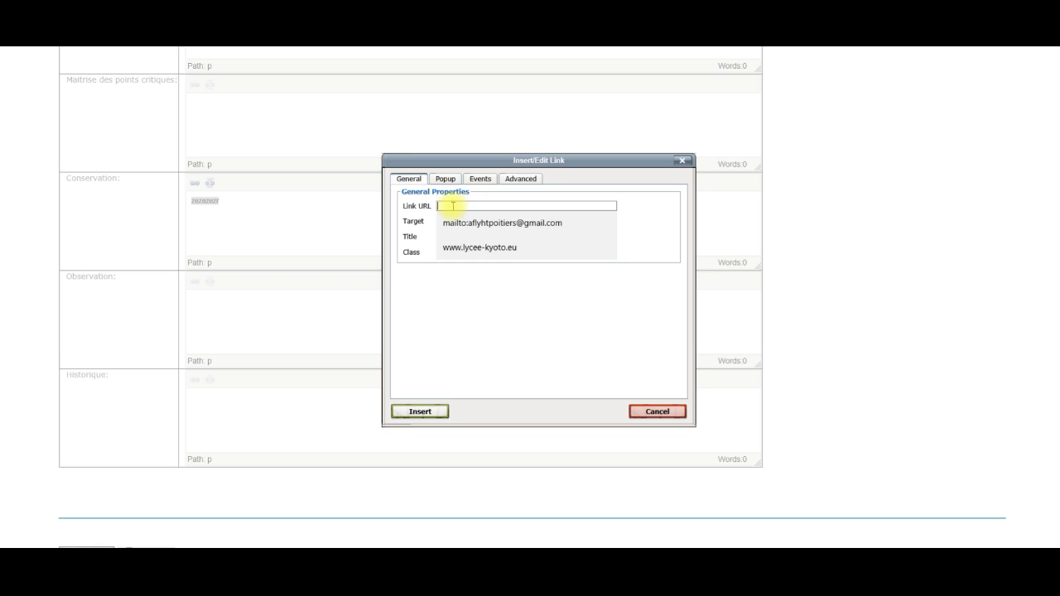
click(461, 248)
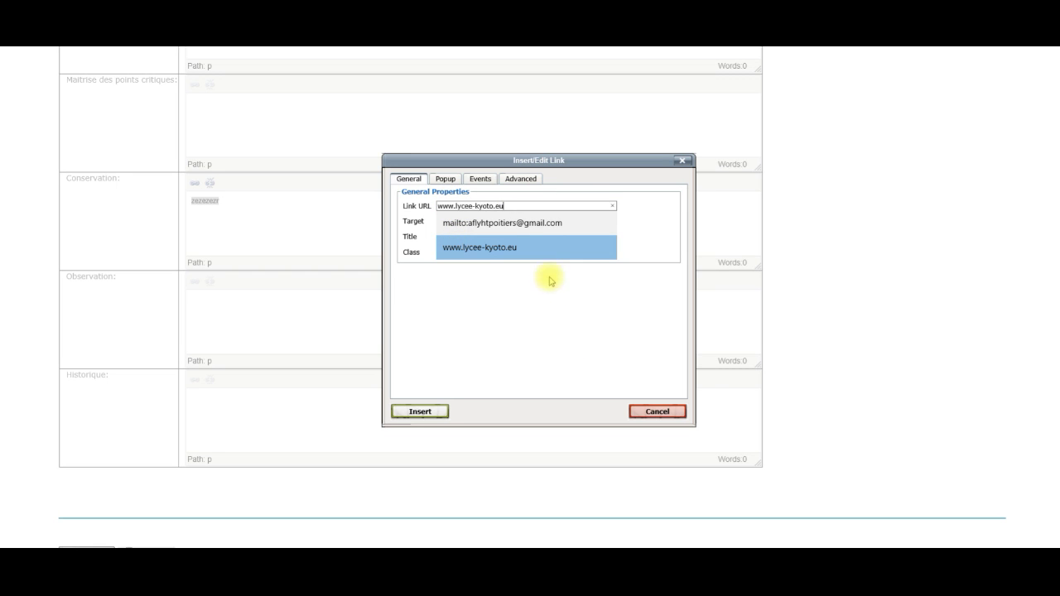
click(432, 411)
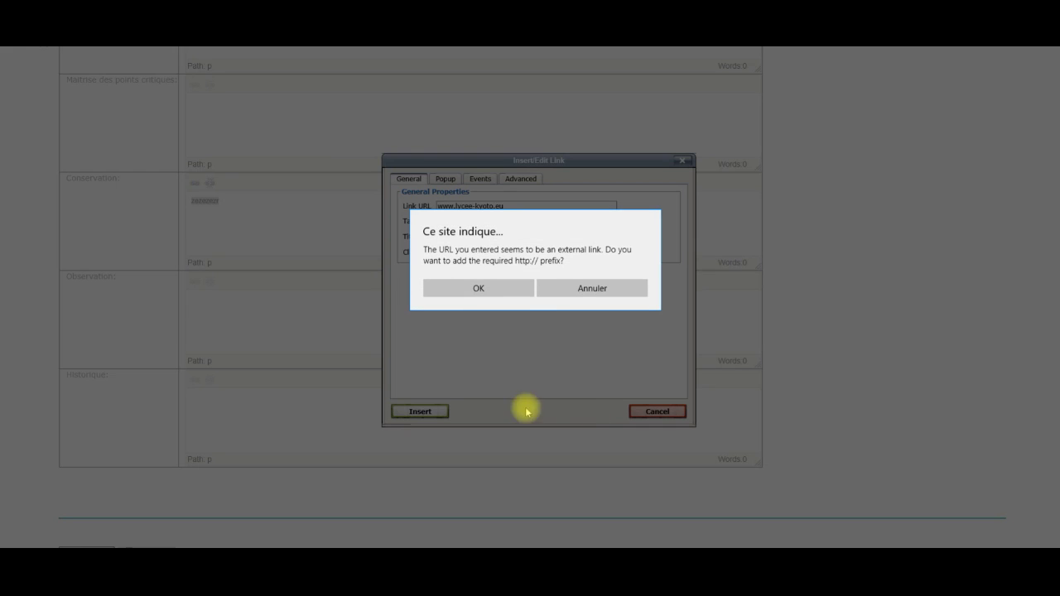
click(500, 287)
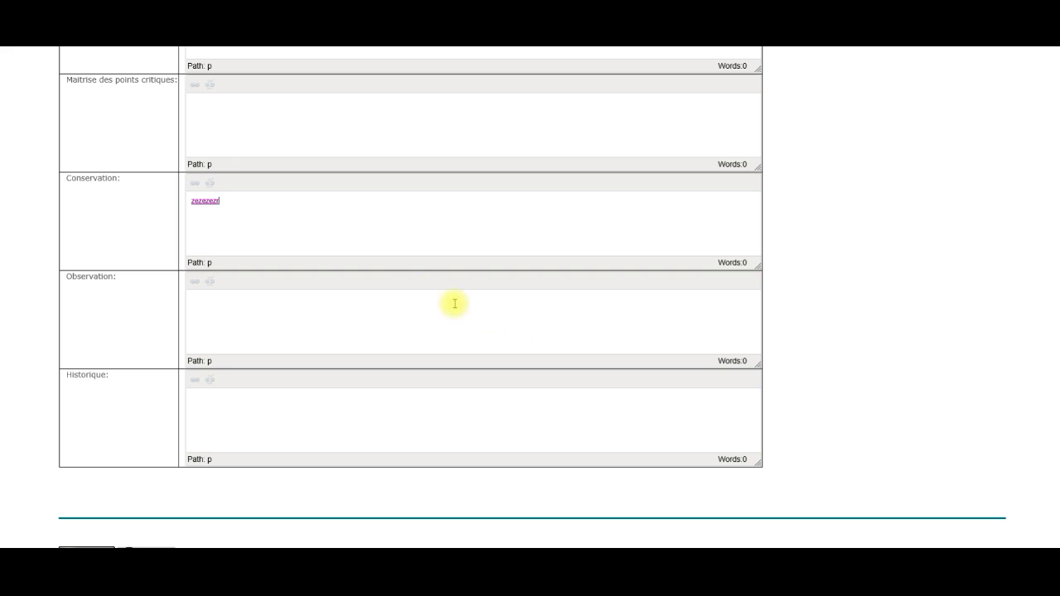
click(243, 217)
Share the sheet with another user, leaving the page without saving the pending changes, and remove that share again
scroll(243, 217, up, 15)
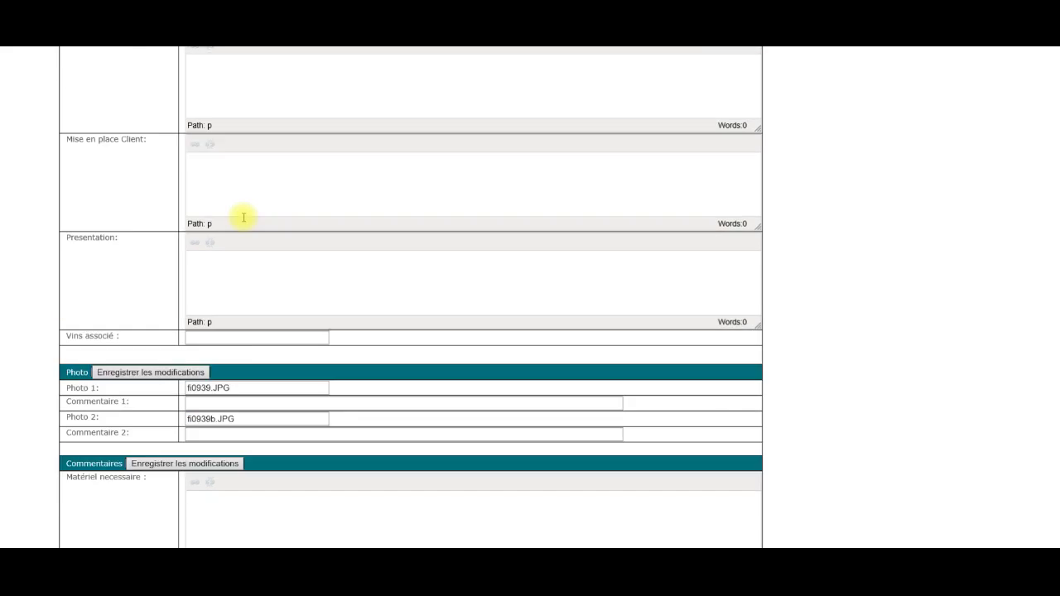
scroll(255, 248, up, 1)
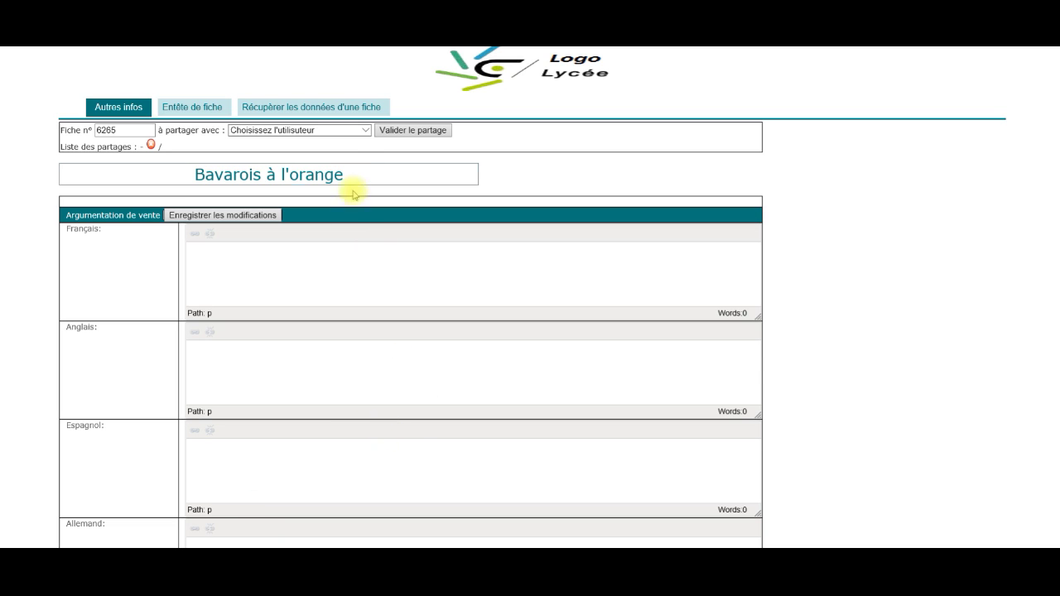
click(369, 135)
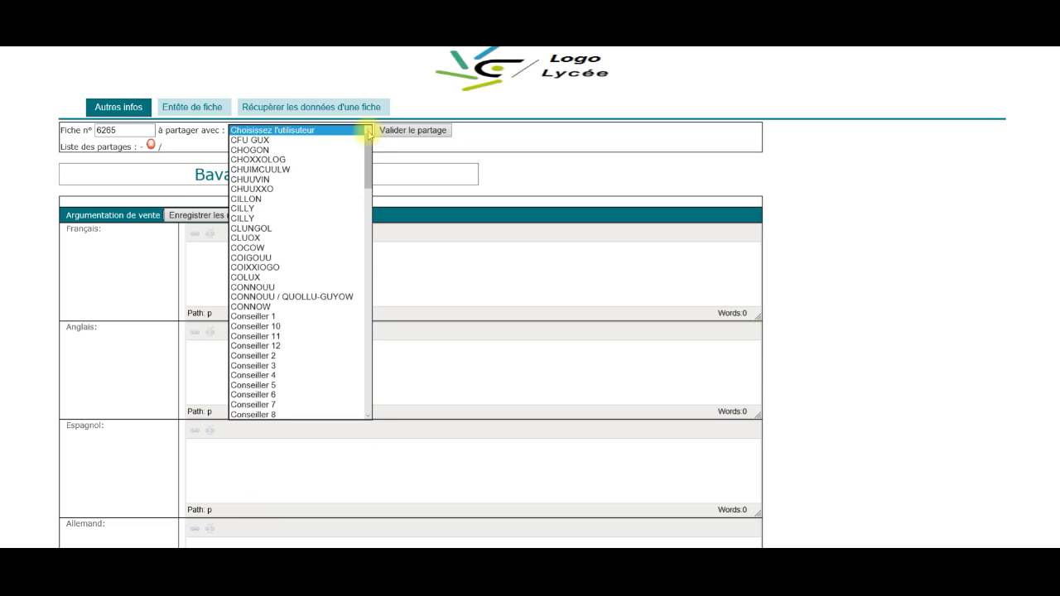
scroll(338, 174, down, 5)
scroll(314, 245, down, 8)
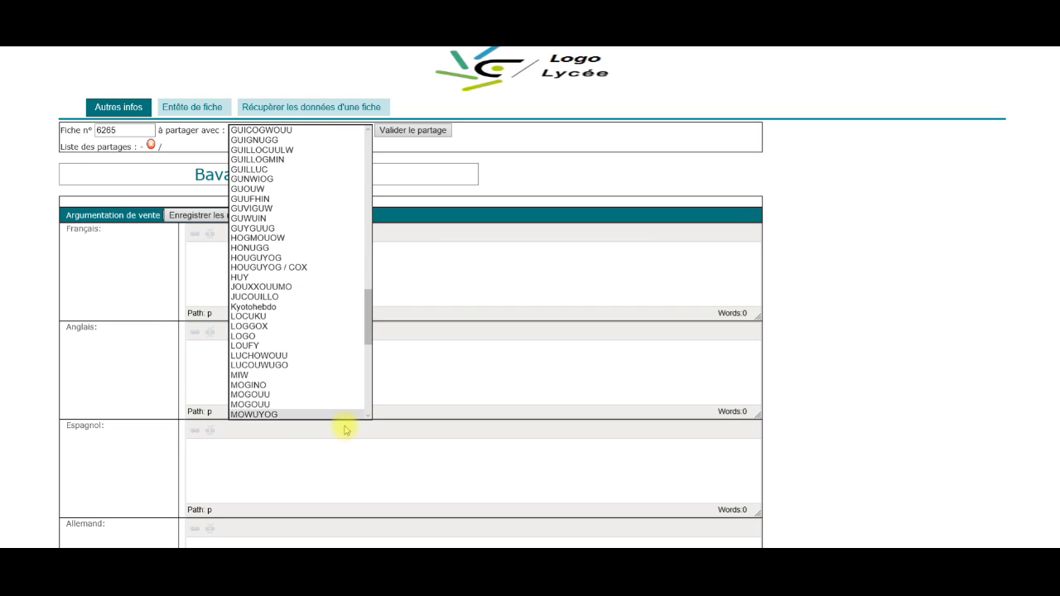
click(257, 248)
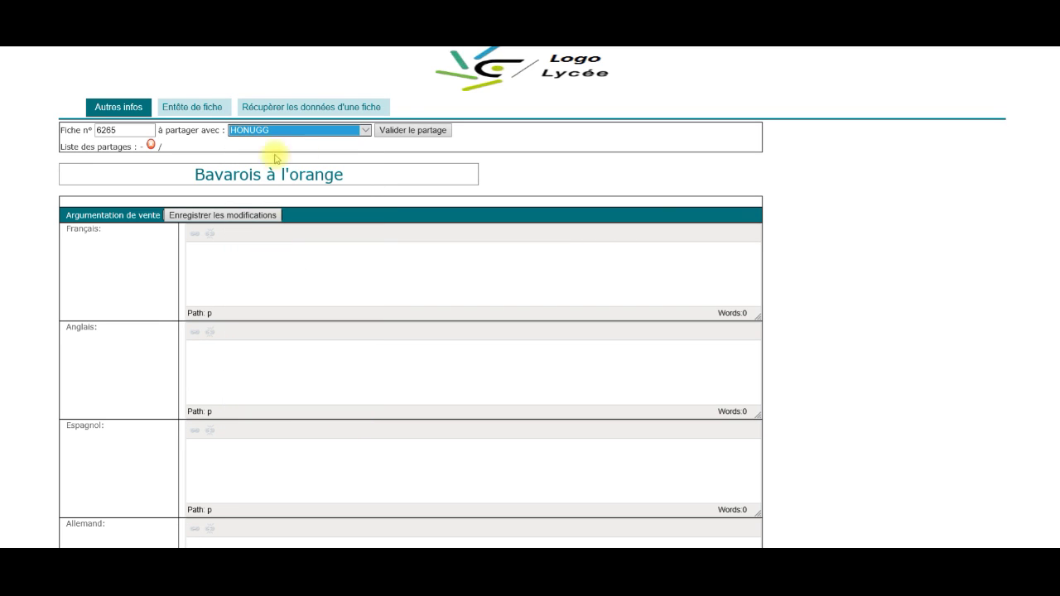
click(409, 130)
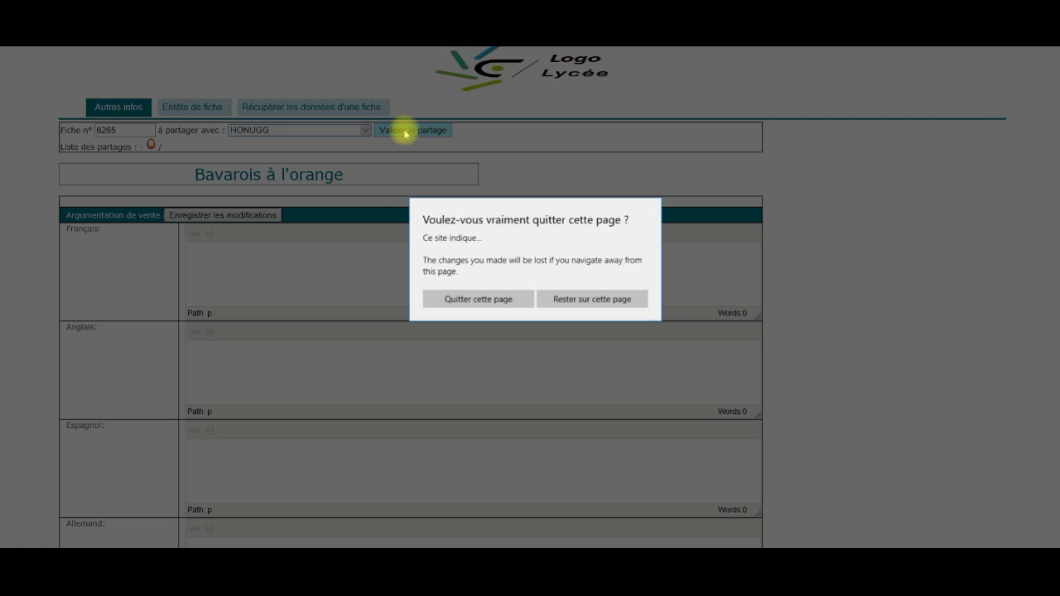
click(474, 299)
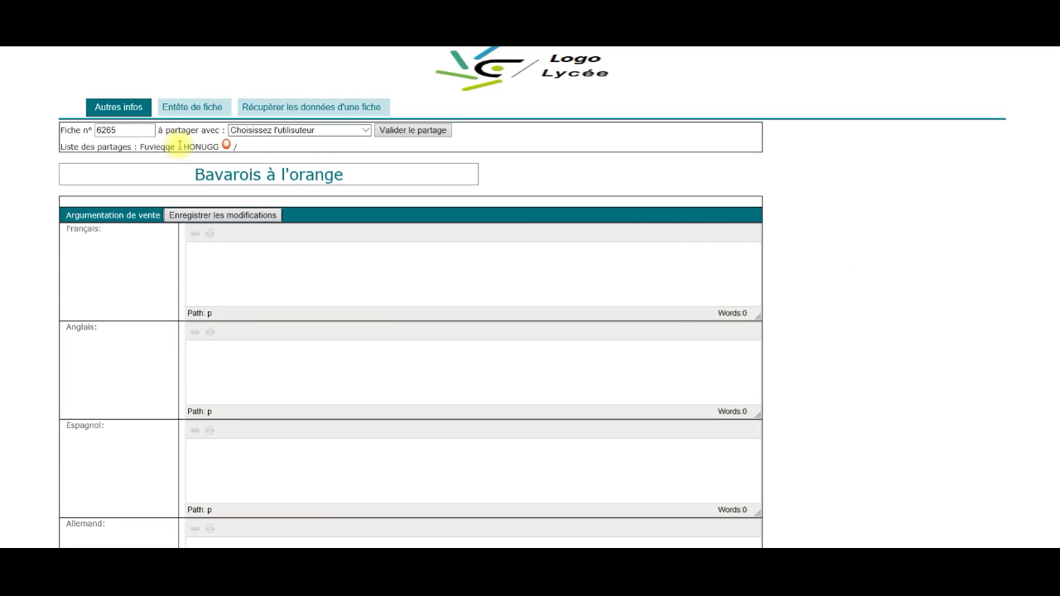
click(227, 148)
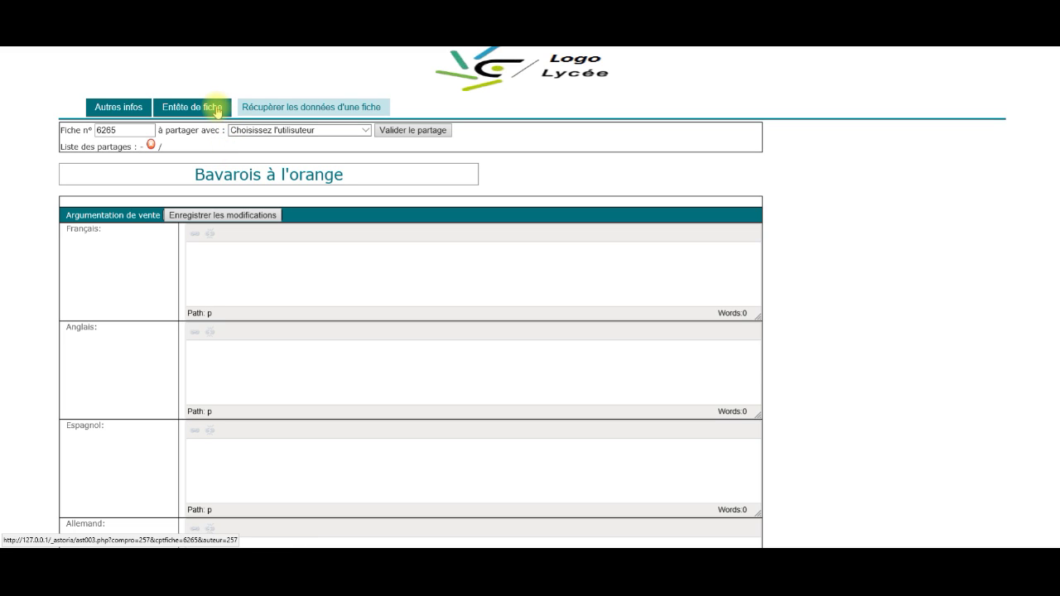
Import the data of the "Valencia" sheet, from the group of other sheets, into the target sheet "Bavarois à l'orange"
click(216, 113)
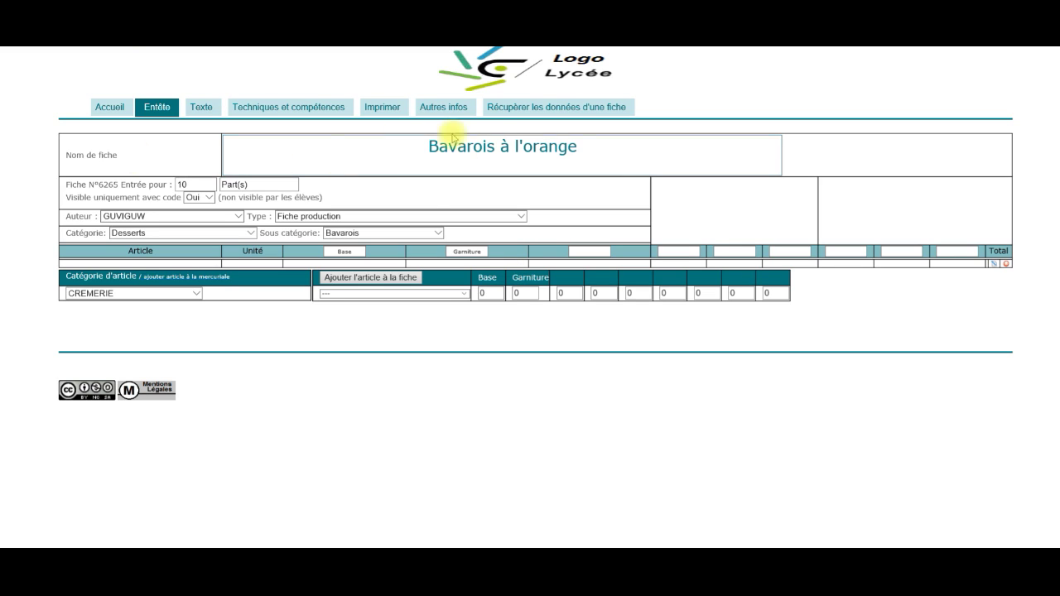
click(578, 110)
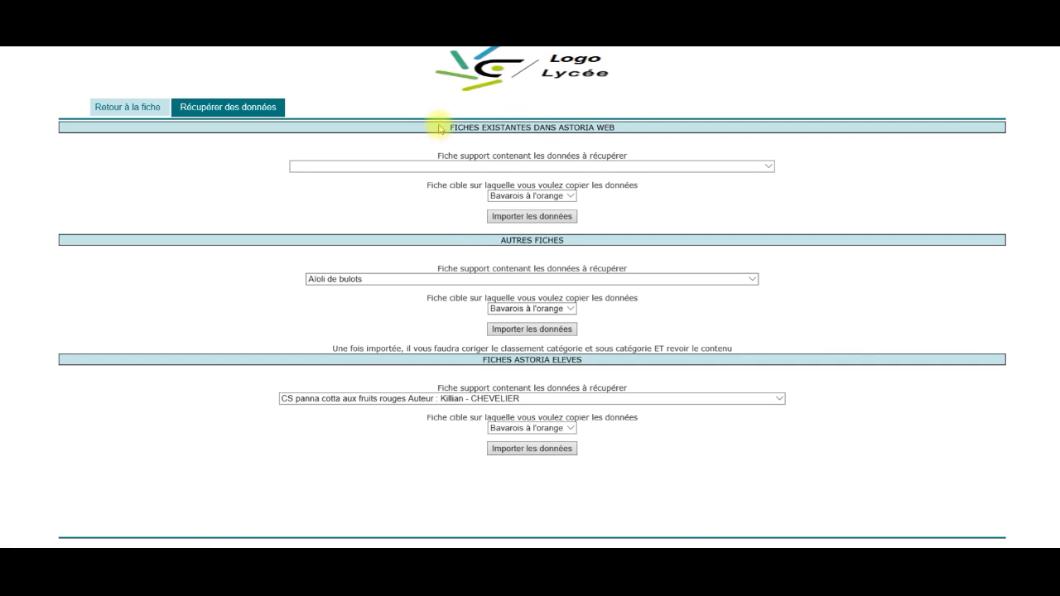
click(770, 166)
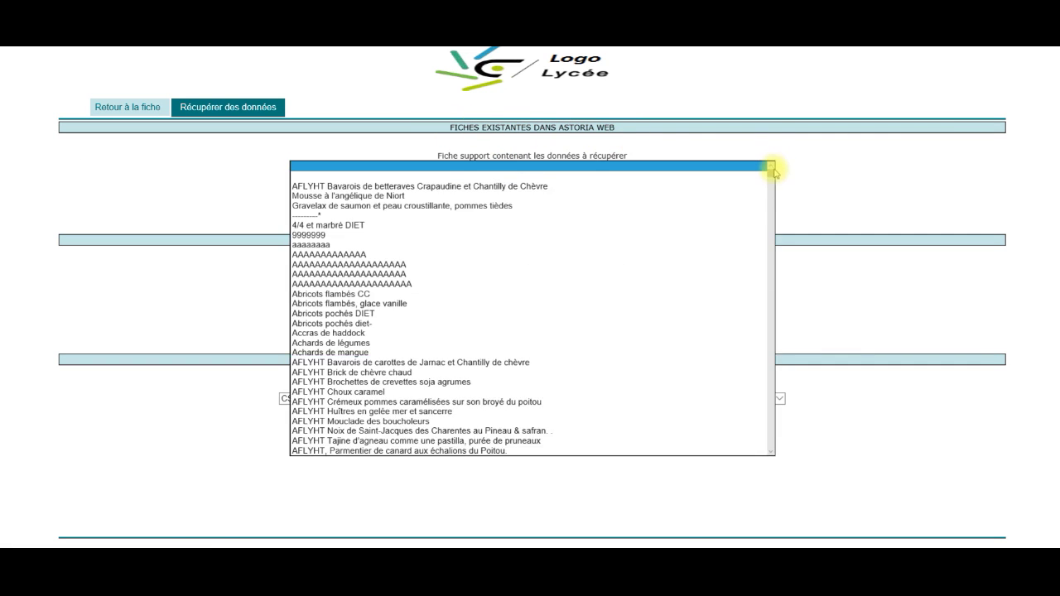
drag(776, 180, 736, 165)
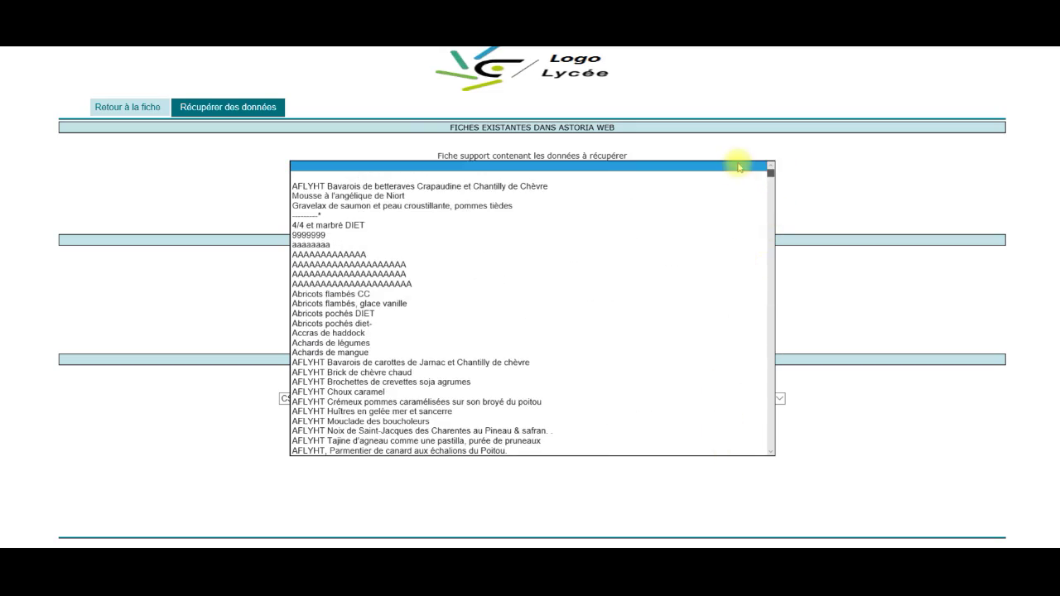
click(638, 168)
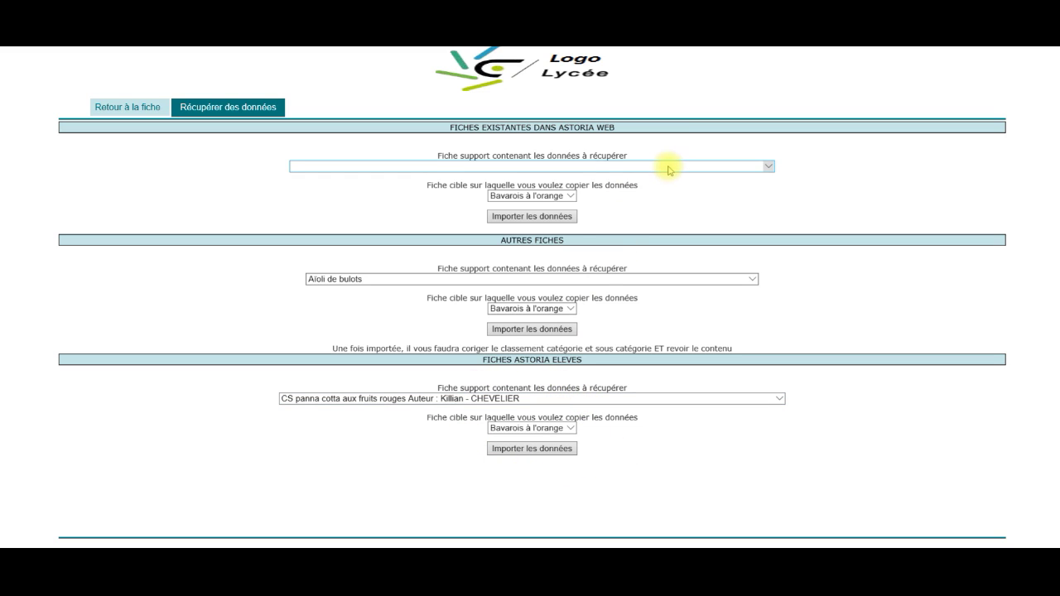
click(752, 279)
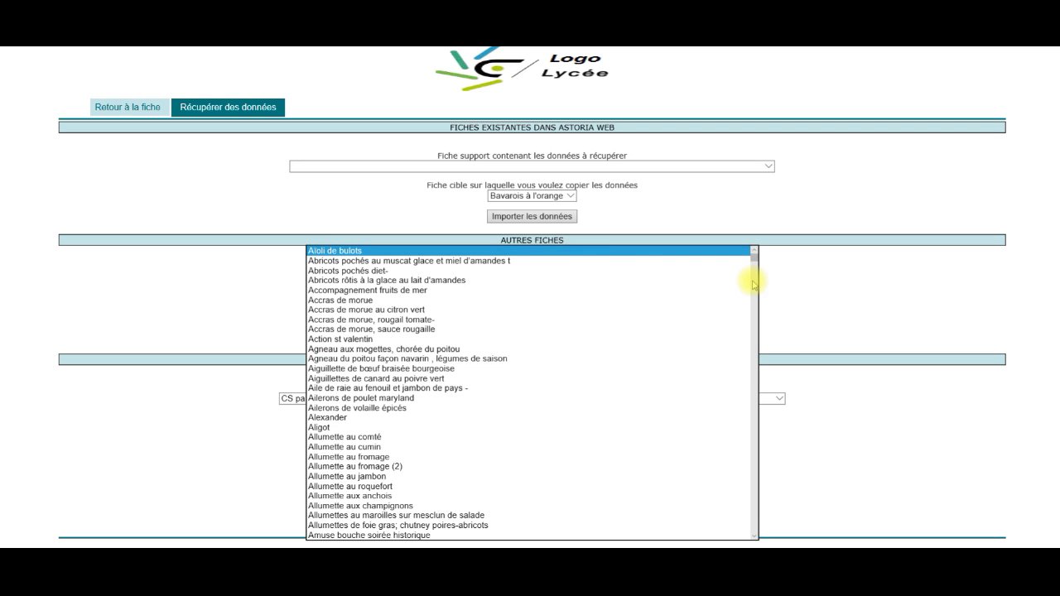
key(End)
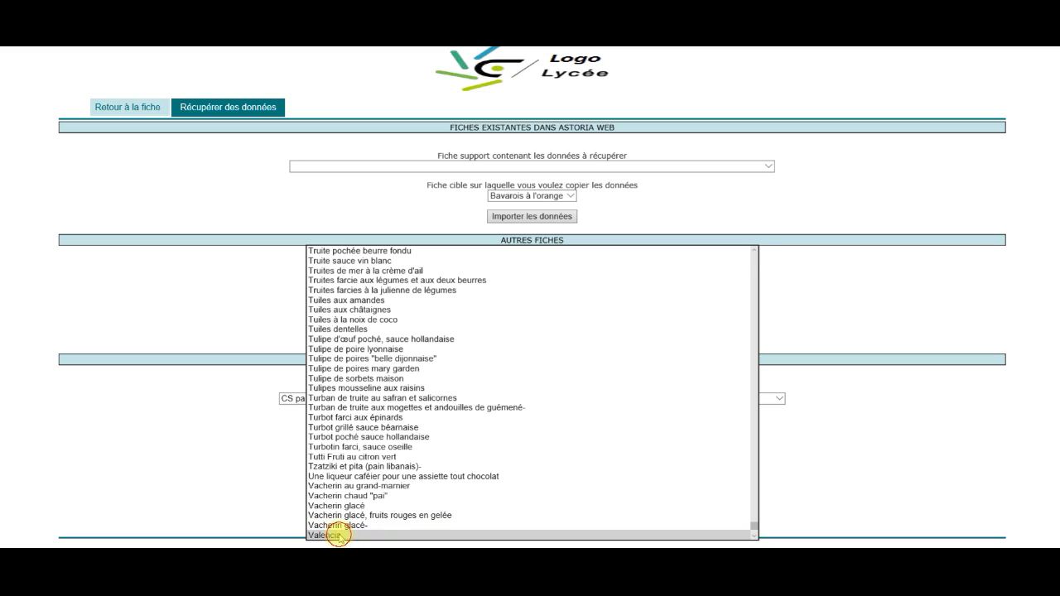
click(338, 535)
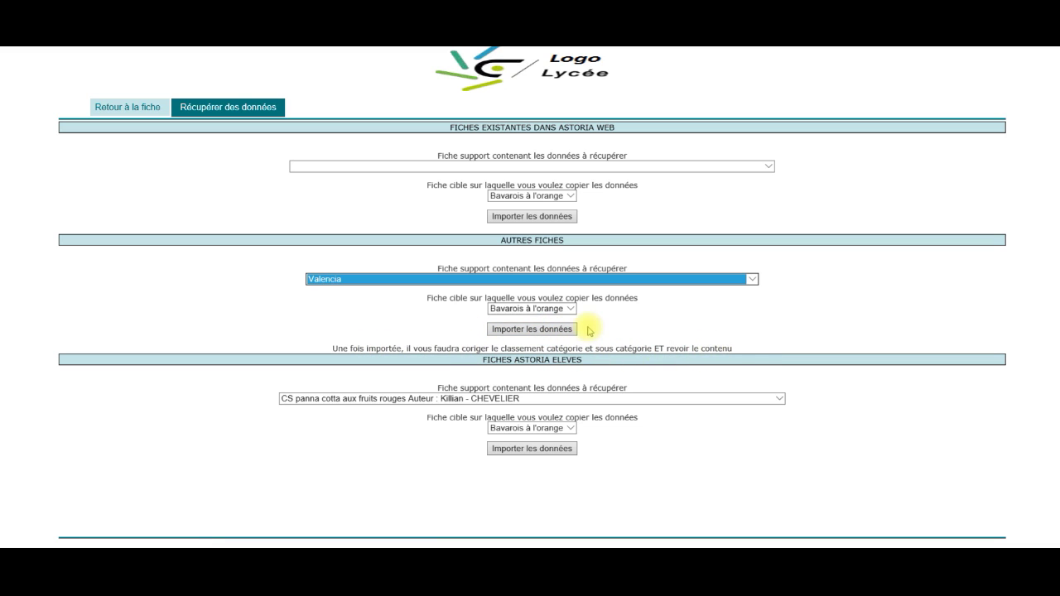
click(546, 329)
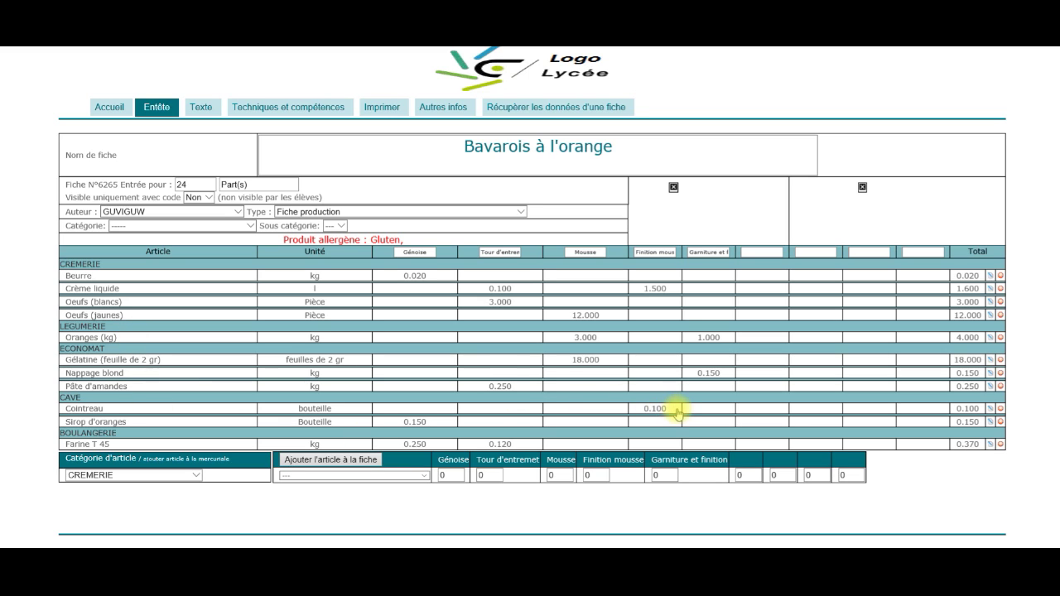
Classify the imported sheet in the category Desserts with the subcategory Bavarois
click(251, 225)
click(217, 254)
click(336, 226)
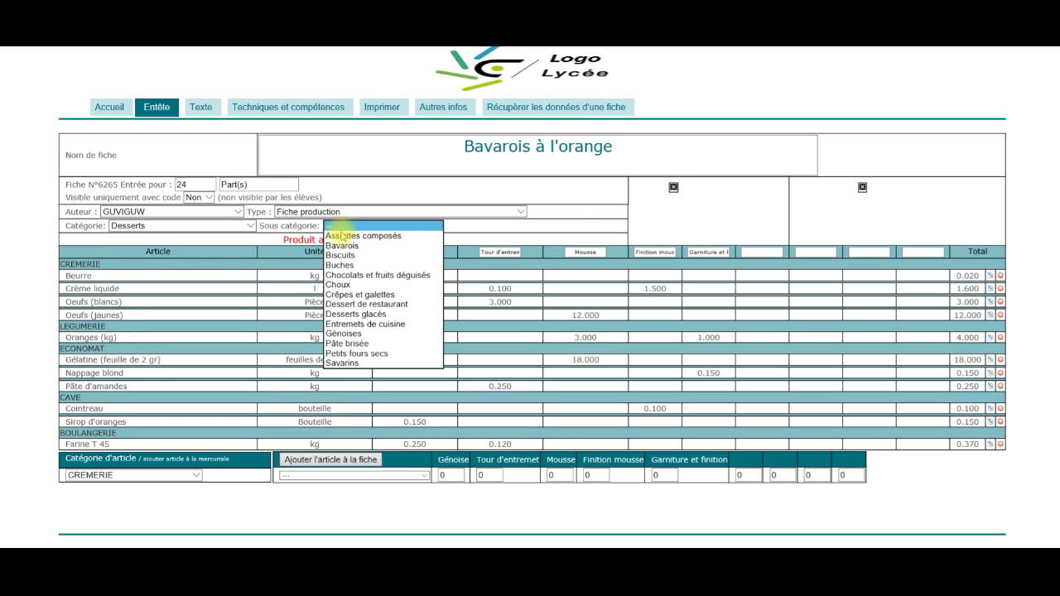
click(342, 245)
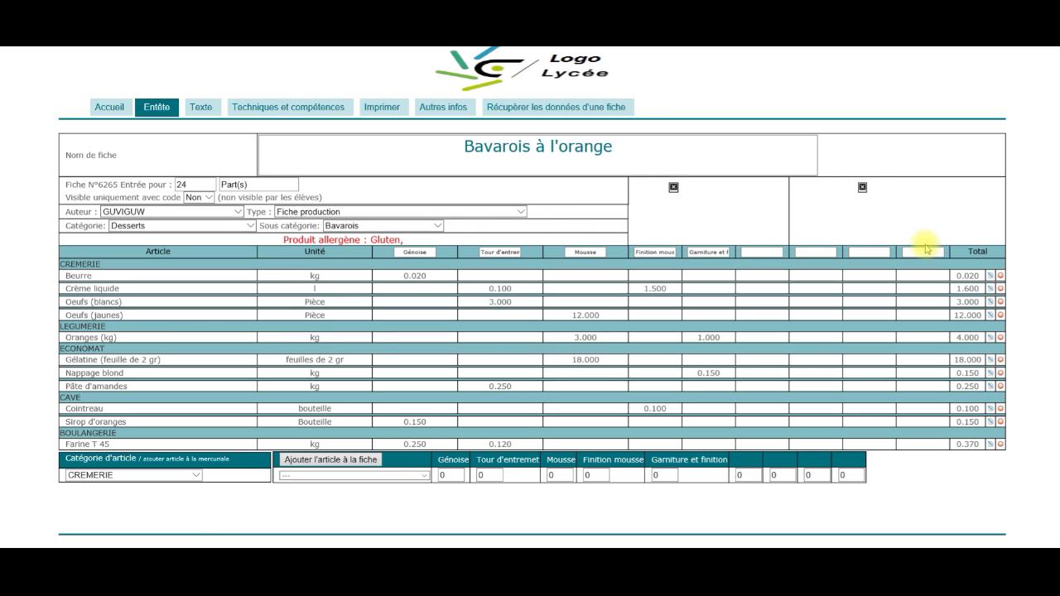
Set Photo 1 to fi0939.JPG and Photo 2 to fi0939b.JPG in the imported sheet's additional information and save the changes
click(422, 116)
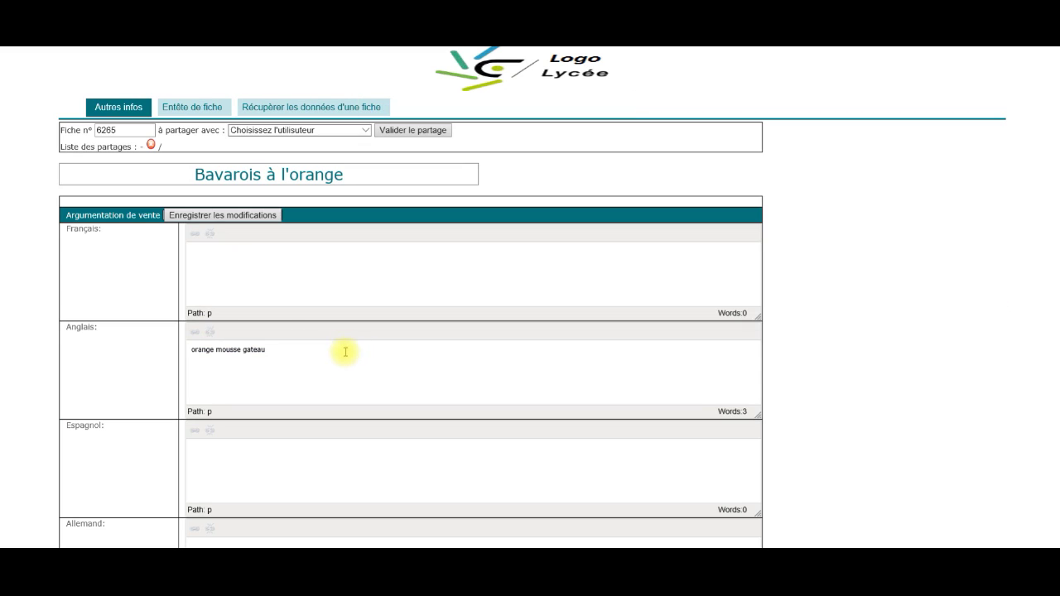
scroll(223, 391, down, 1)
scroll(224, 391, down, 10)
scroll(218, 339, up, 5)
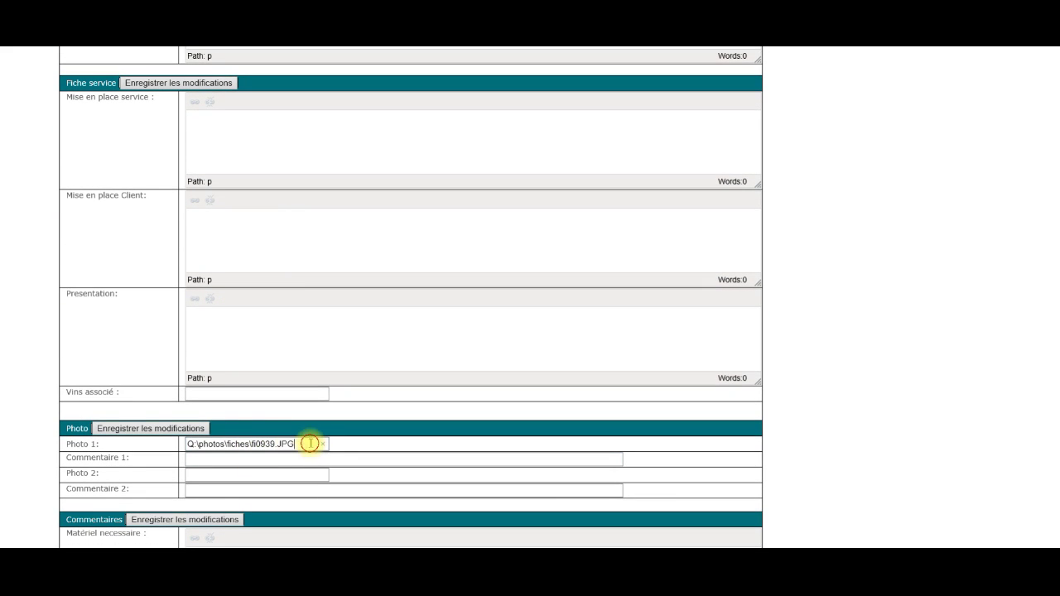
drag(310, 442, 117, 428)
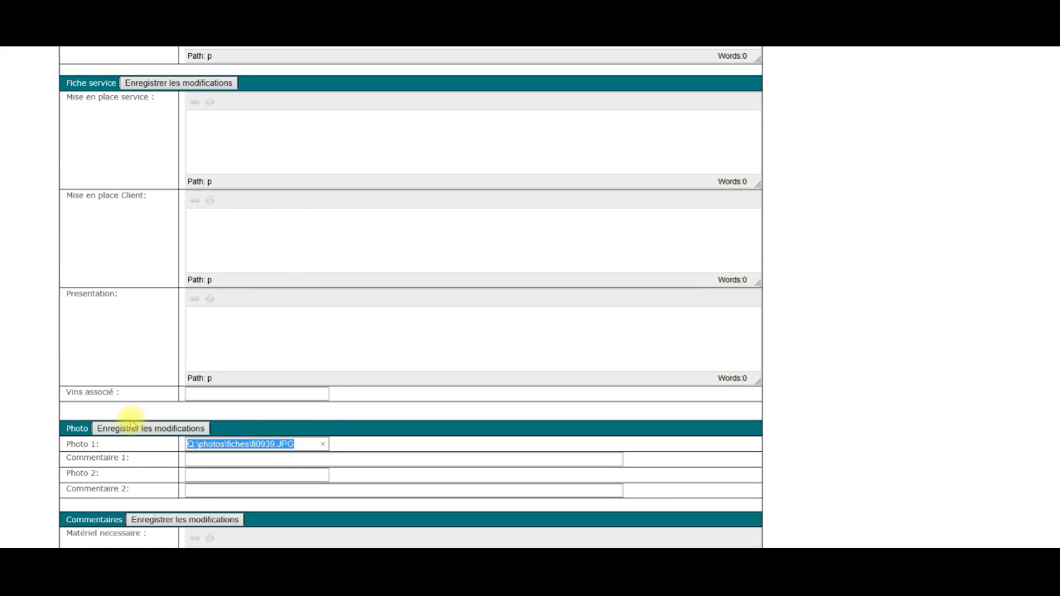
text(f)
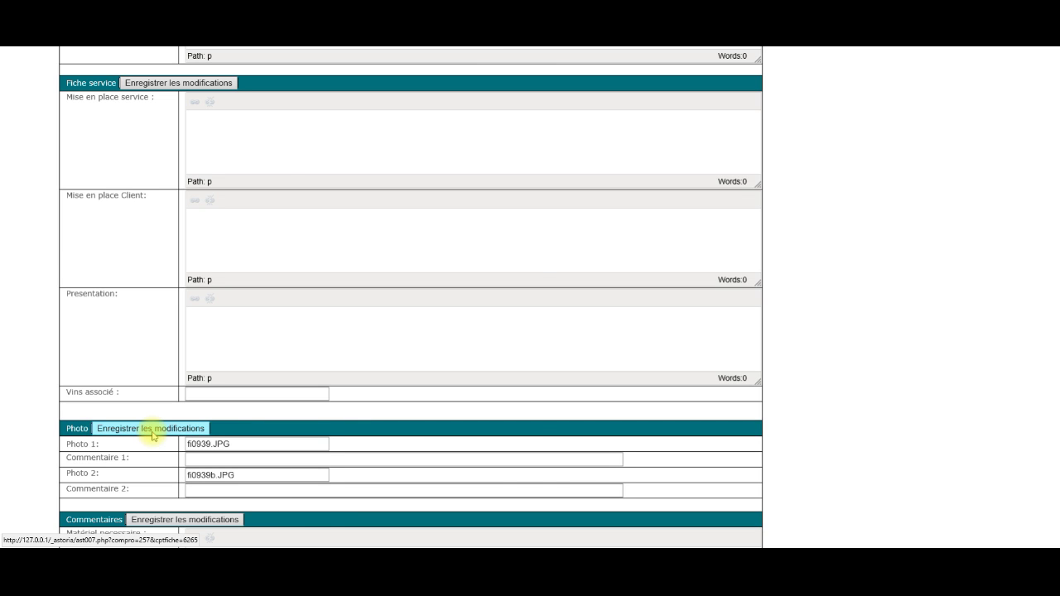
click(152, 431)
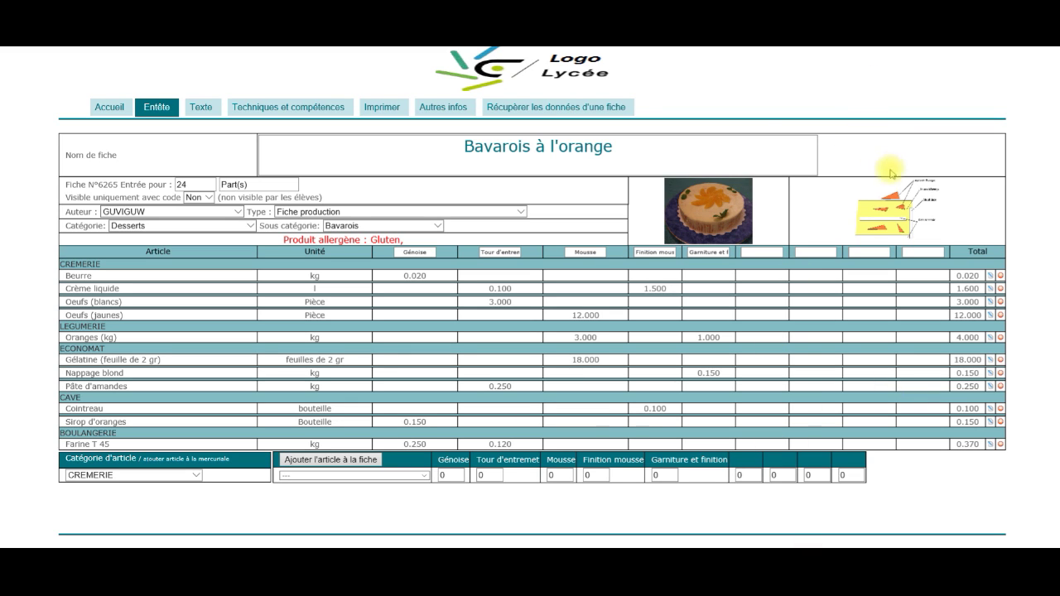
Preview the printout for 1 part with foodstuffs sorted by technical phase and with prices, and leave it without printing
click(391, 115)
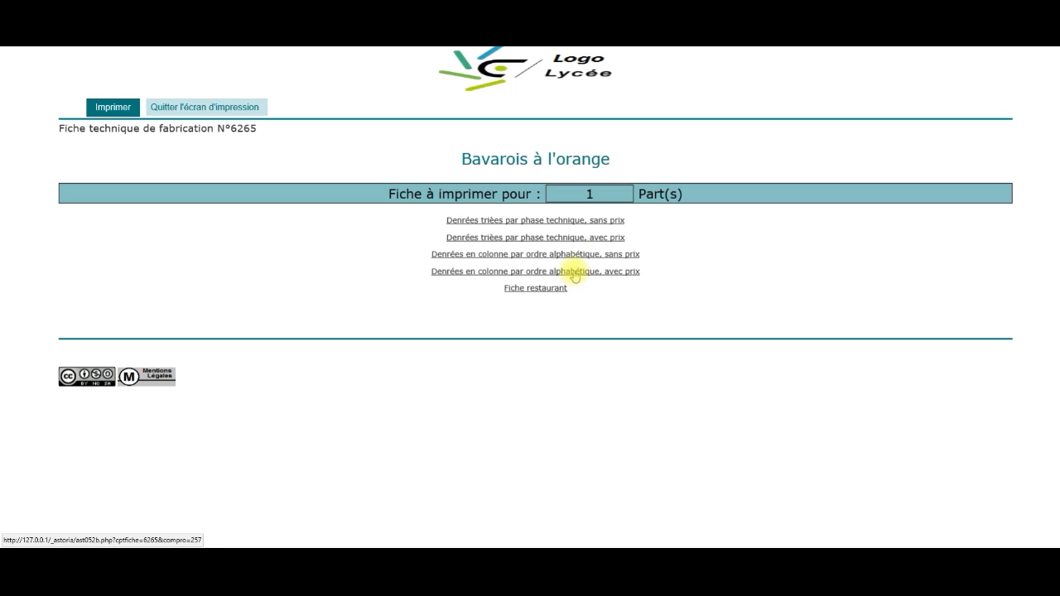
click(563, 237)
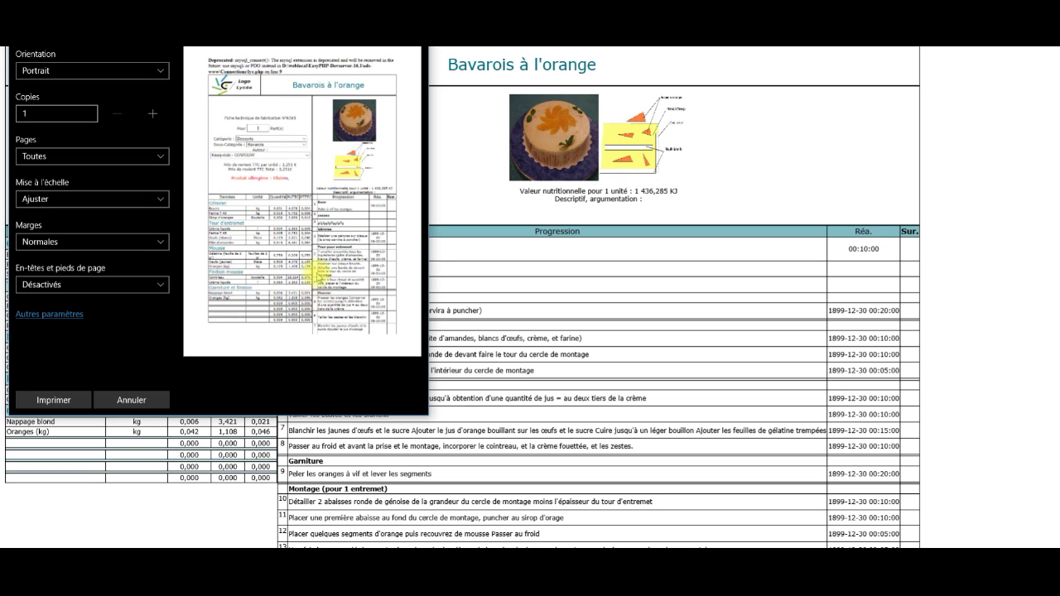
key(Escape)
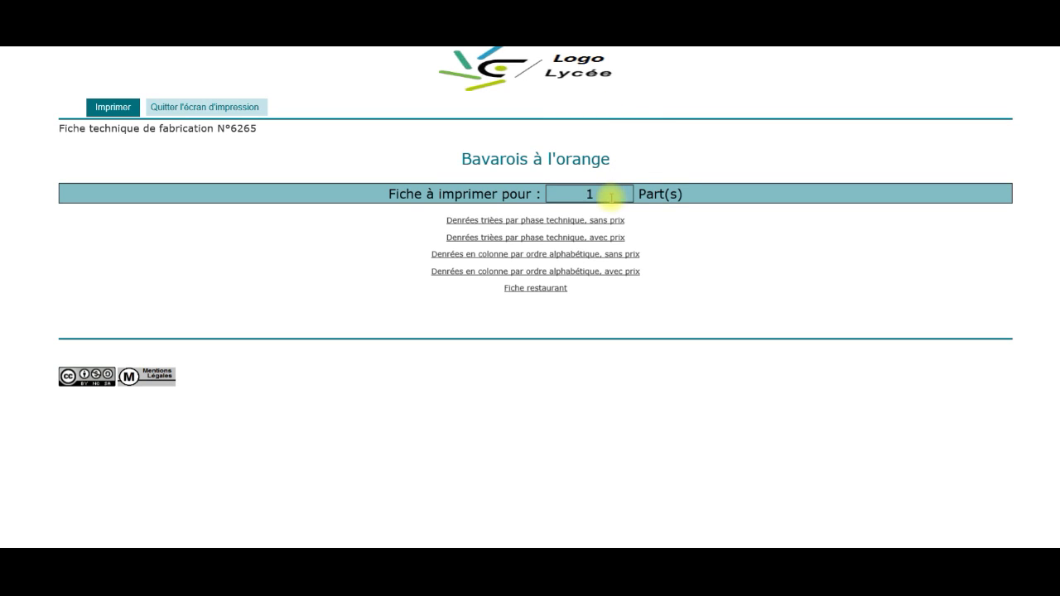
Generate the printout of the sheet for 15 parts, with foodstuffs sorted by technical phase and with prices
click(598, 196)
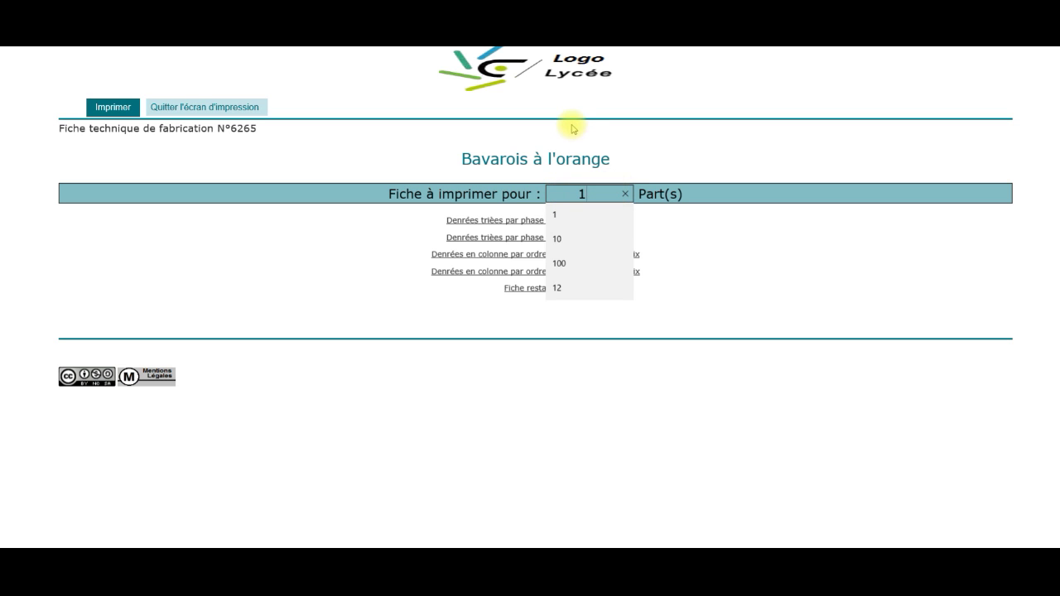
text(5)
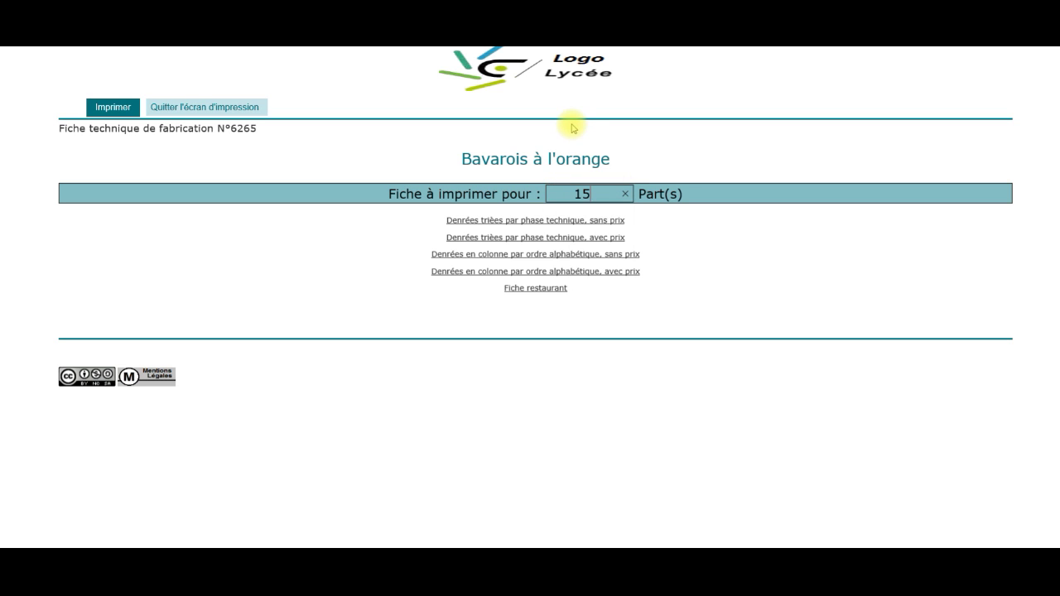
click(531, 240)
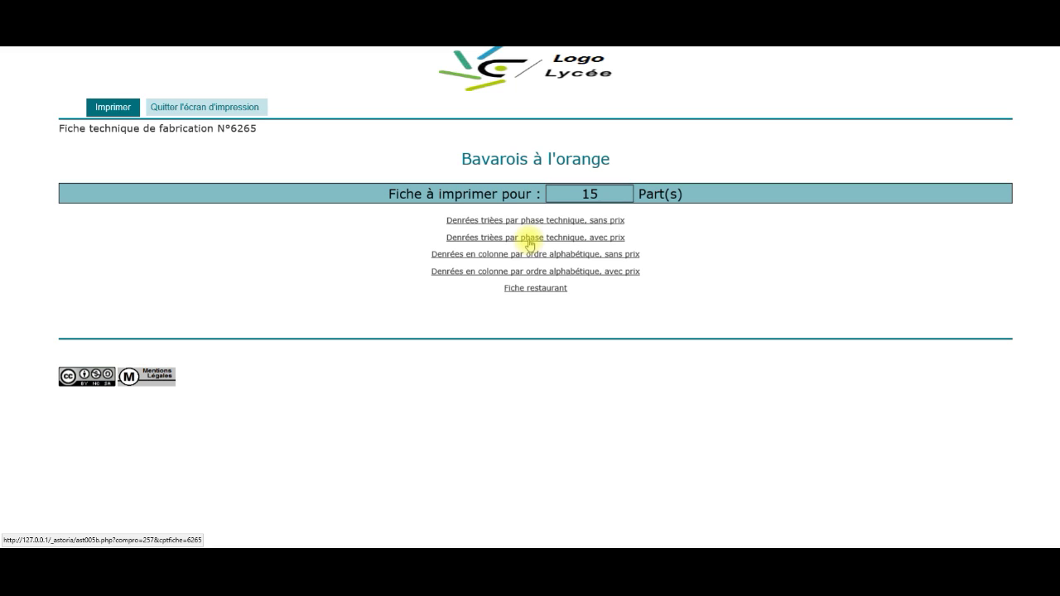
click(530, 239)
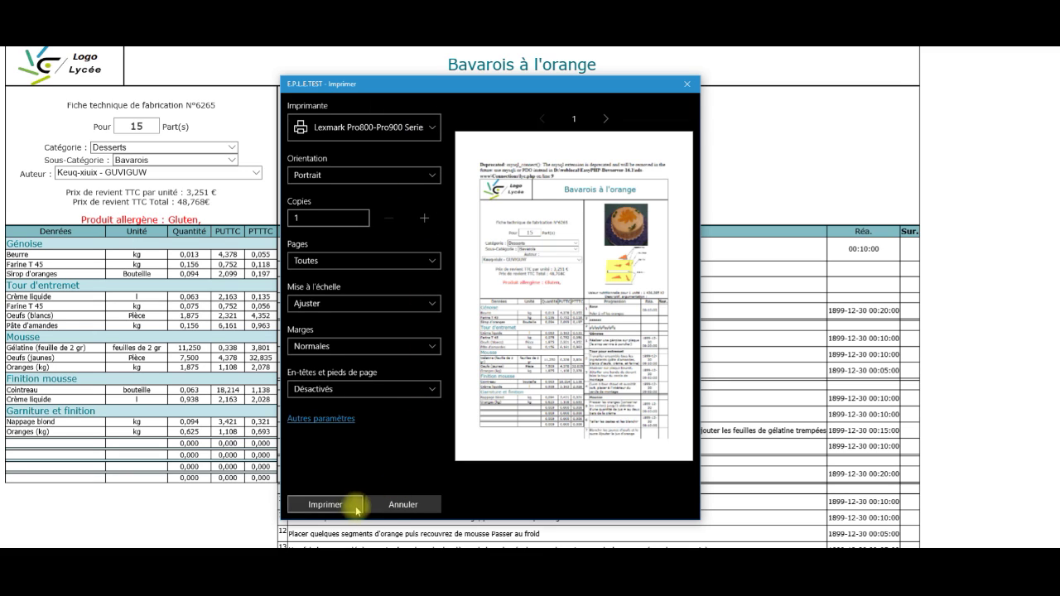
Set the printout's margins to Étroites and its orientation to Paysage
click(435, 346)
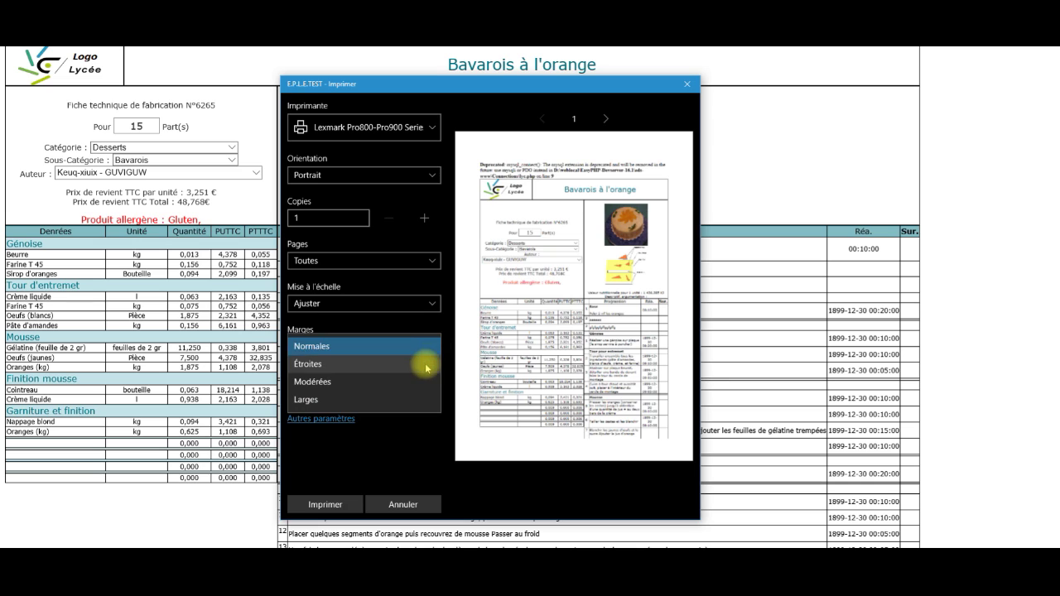
click(424, 362)
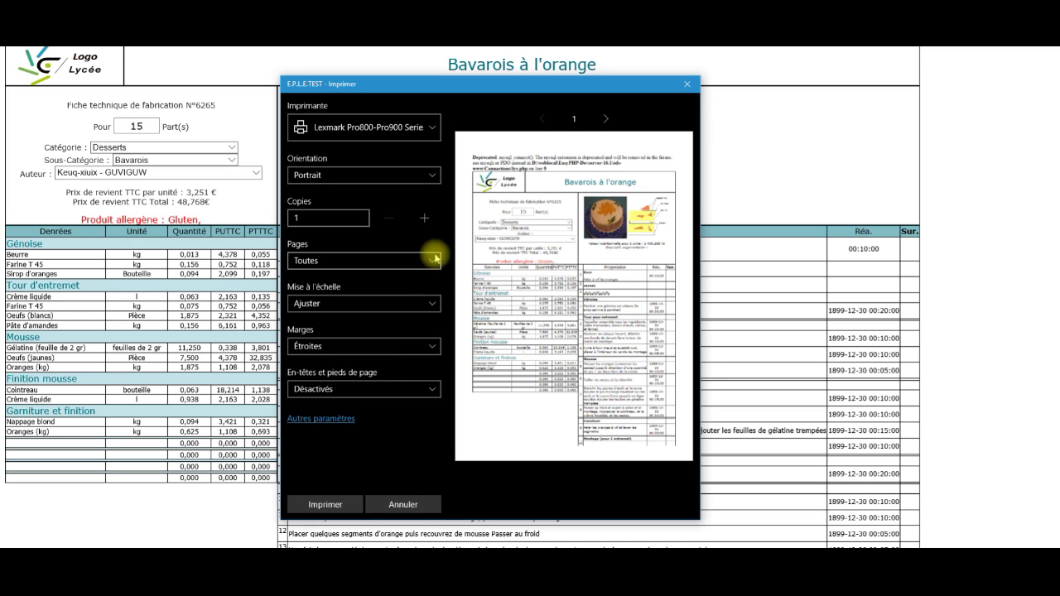
click(436, 178)
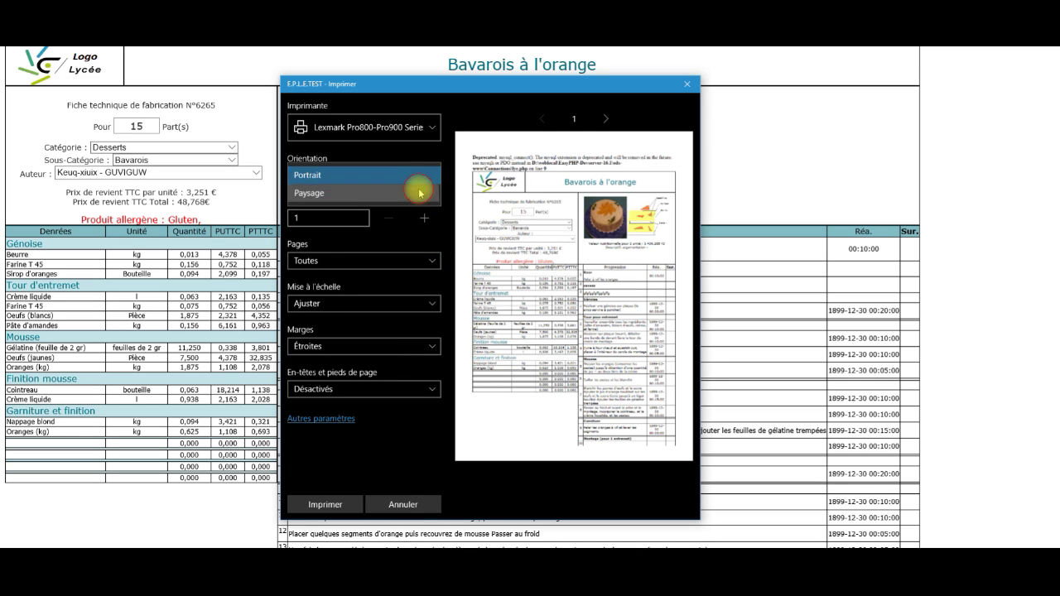
click(419, 192)
Look through the available printers, close the print dialog without printing and return to the sheet's header page
click(426, 129)
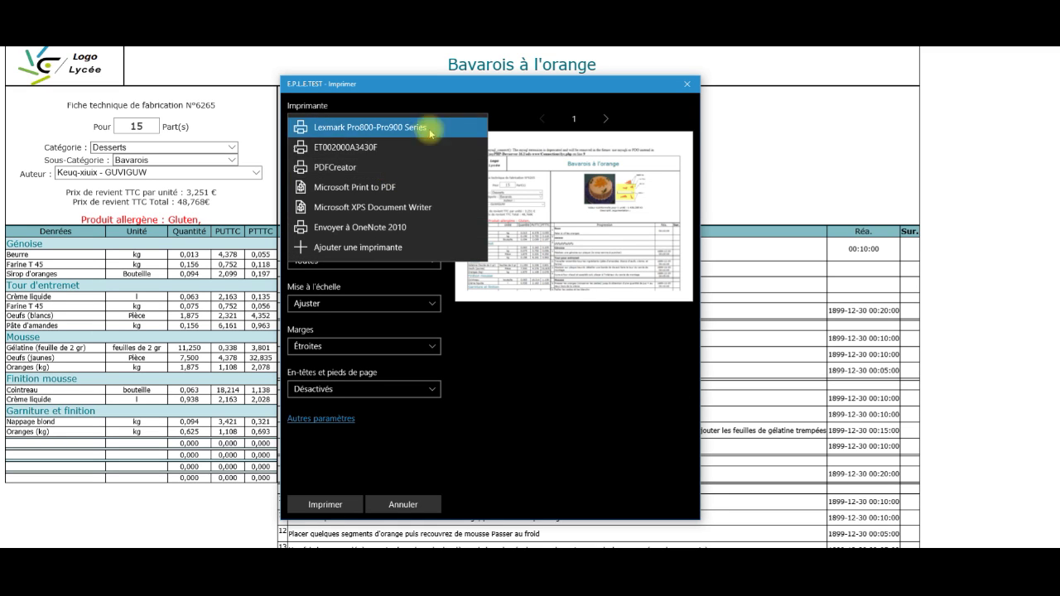
click(686, 86)
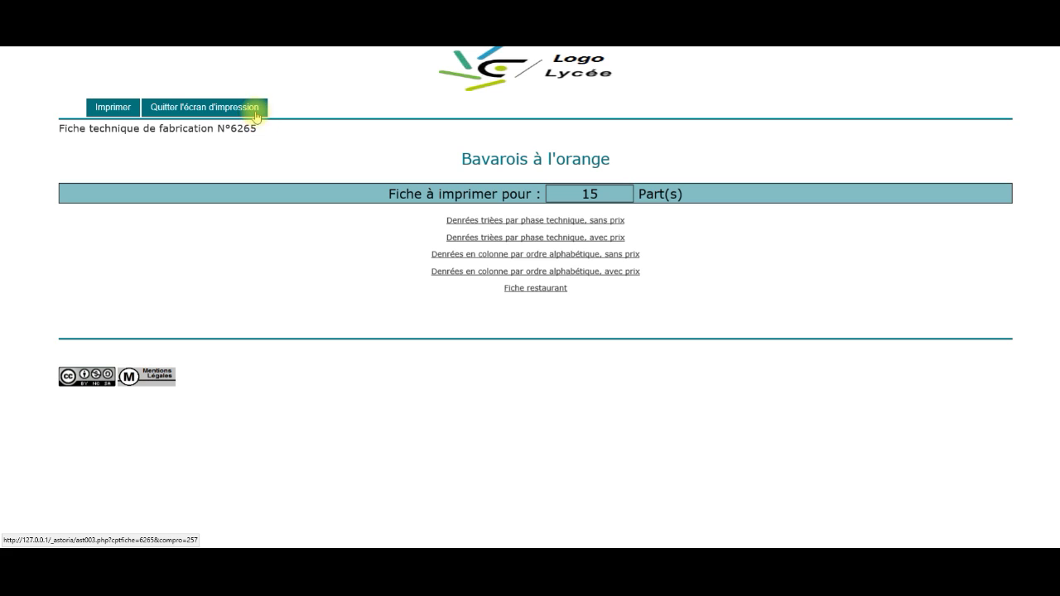
click(256, 114)
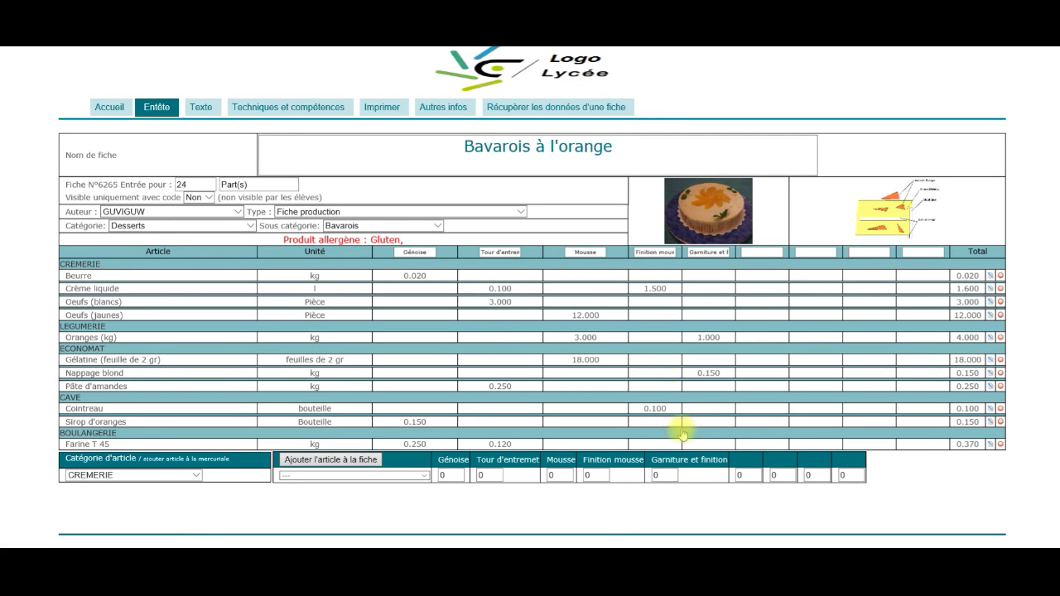